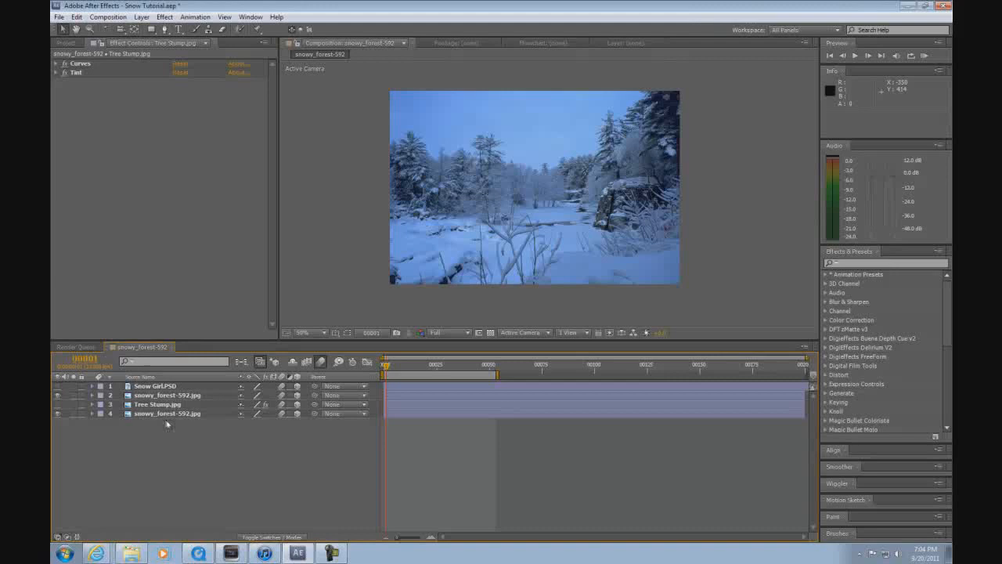
Create a new solid layer named Snow at the composition's size.
left_click(150, 19)
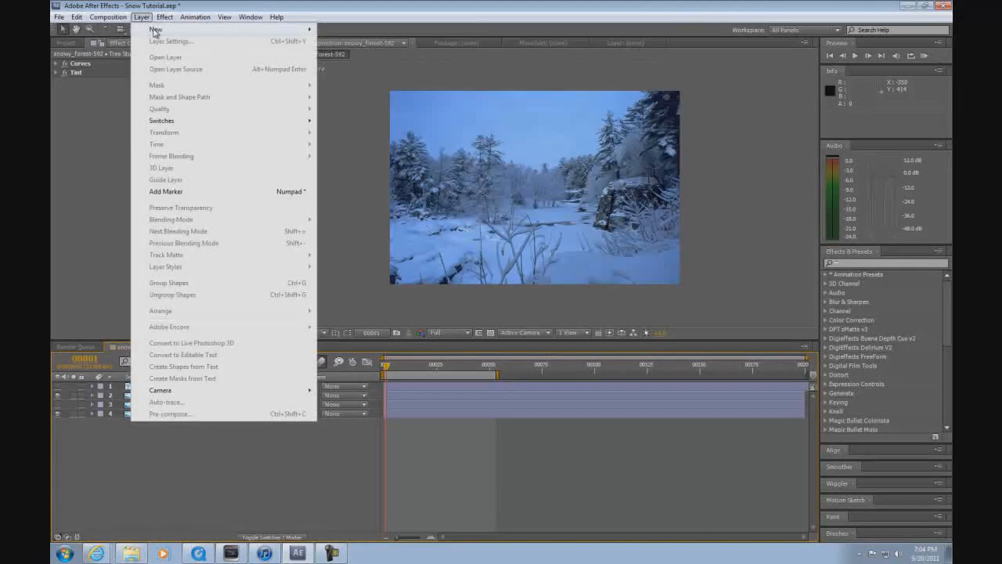
mouse_move(156, 30)
left_click(363, 51)
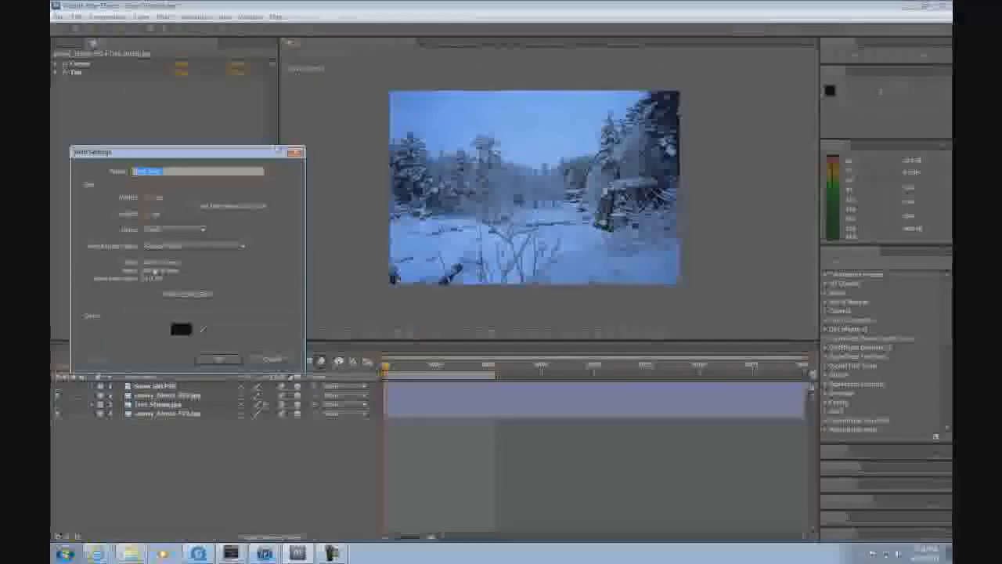
type("Snow")
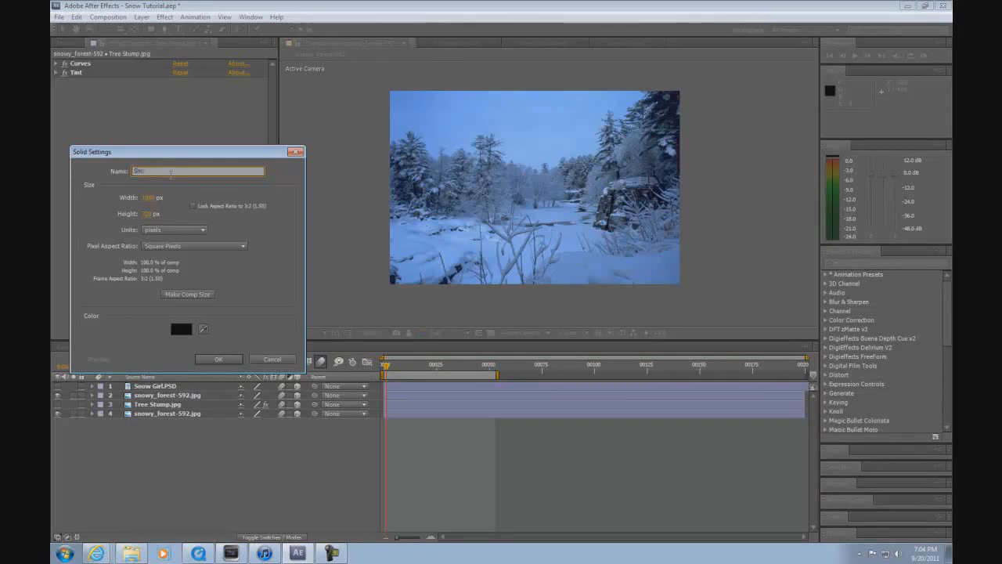
key("Return")
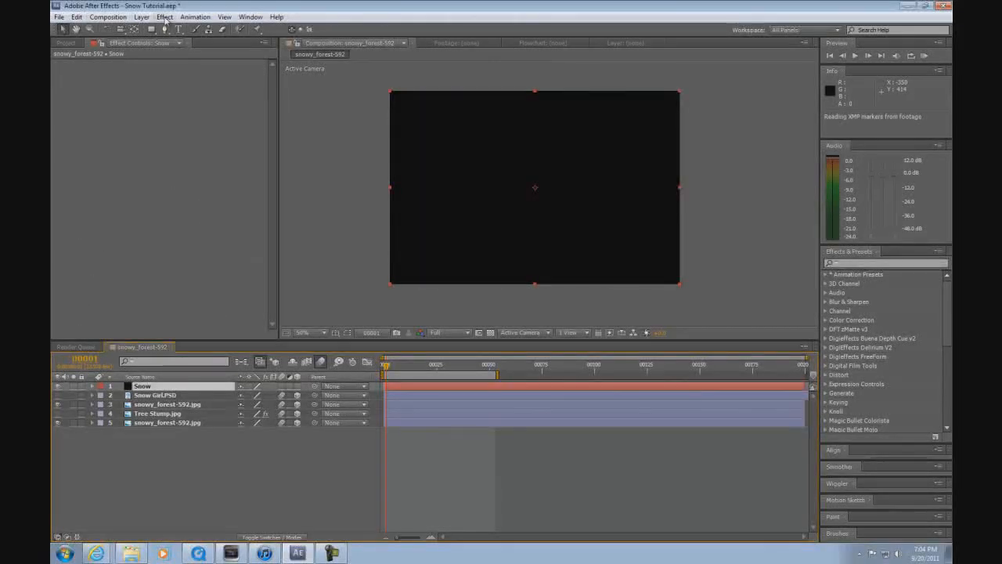
Apply the Trapcode Particular effect to the Snow solid and scrub forward to about frame 28.
left_click(165, 16)
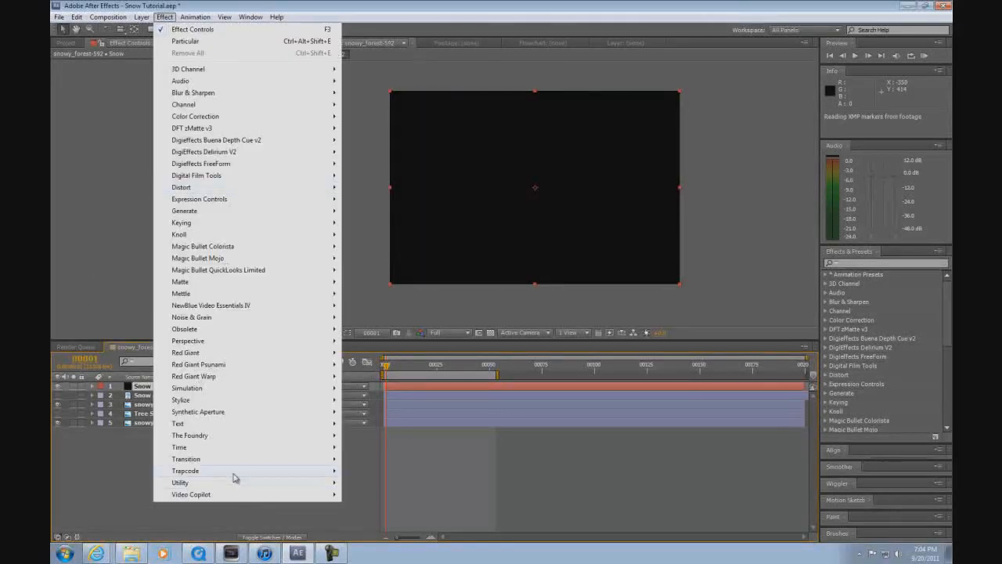
mouse_move(233, 471)
left_click(368, 509)
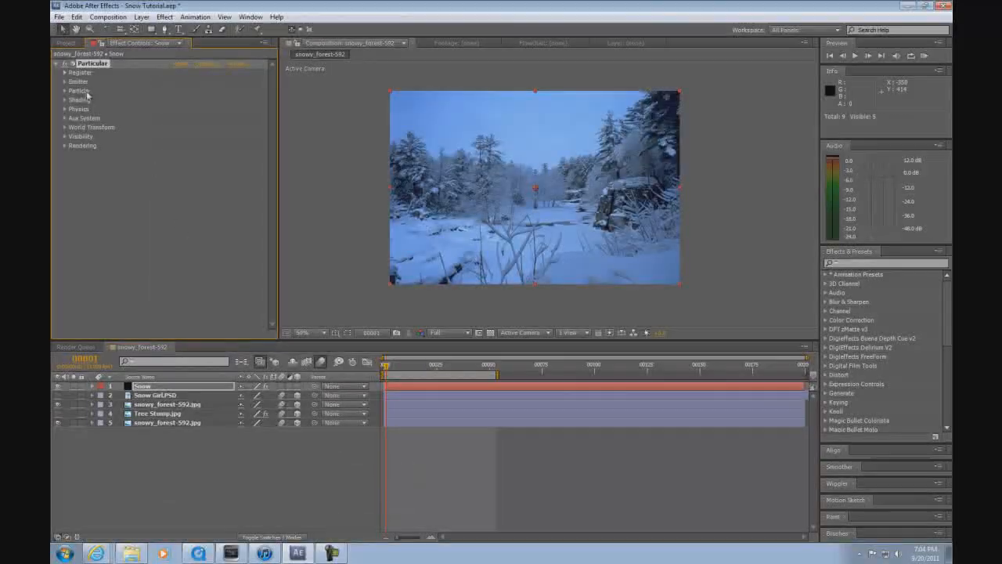
left_click_drag(388, 371, 444, 367)
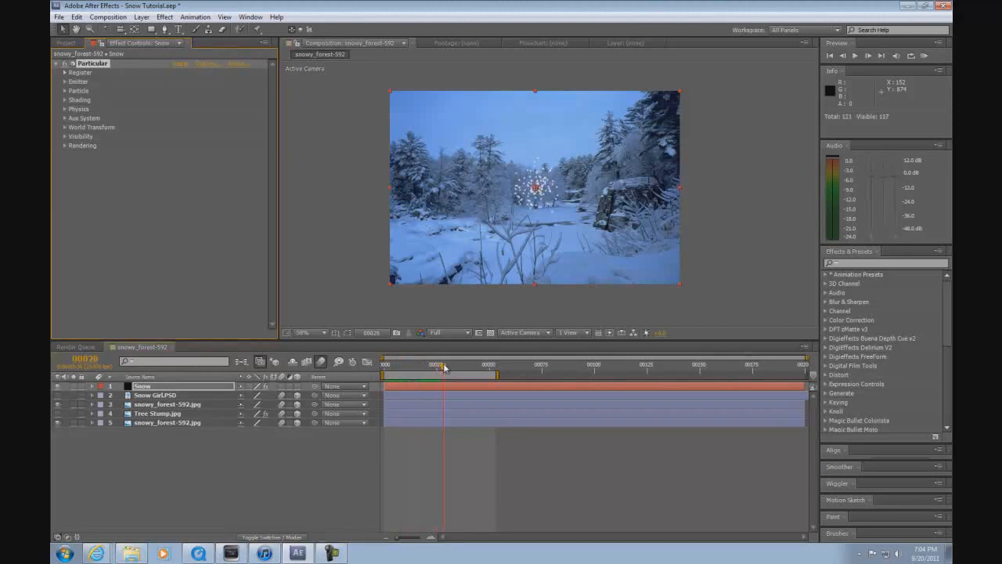
Set Particular's emitter to 350 particles per second and change its emitter type to Sphere.
left_click(65, 82)
left_click(183, 91)
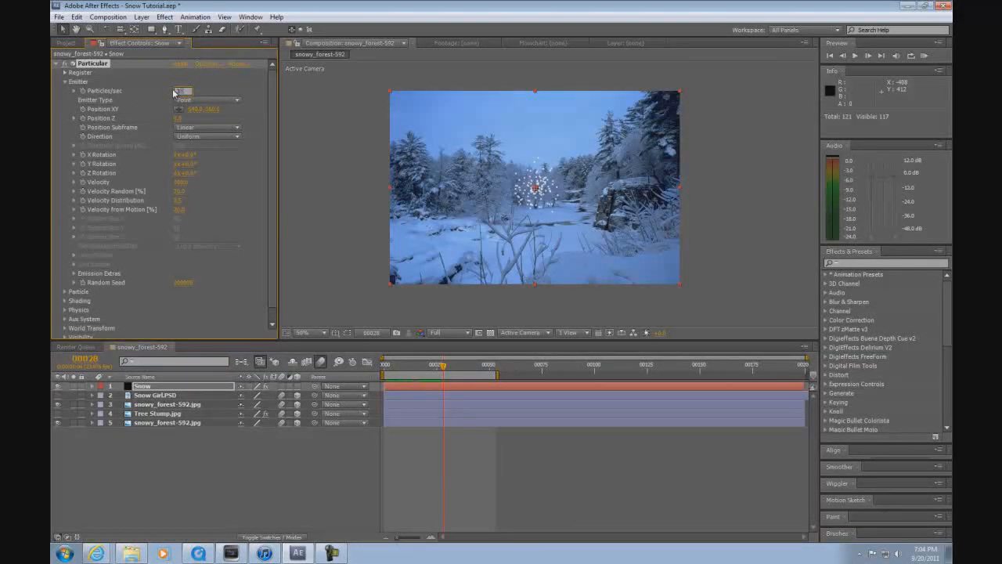
key("Tab")
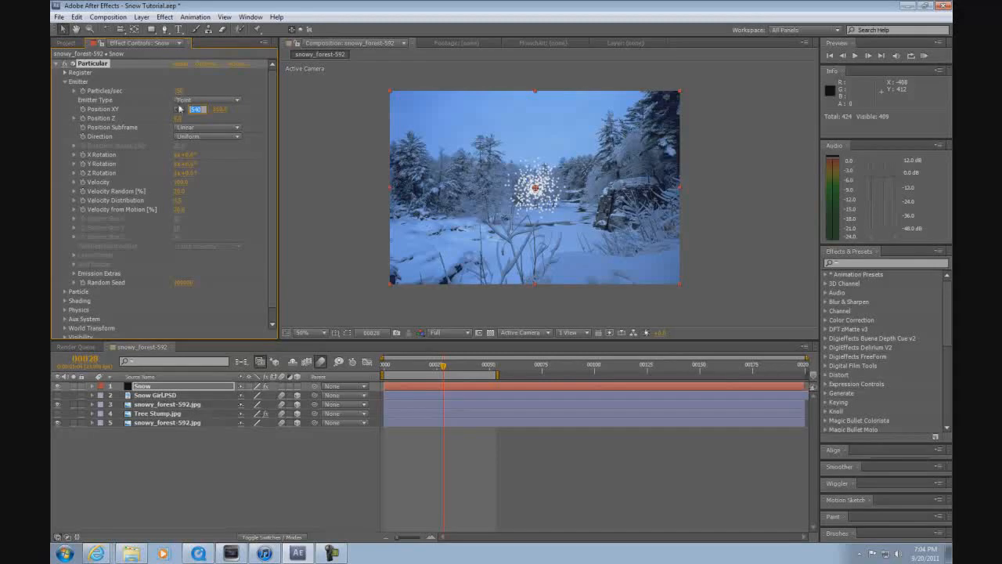
left_click(200, 101)
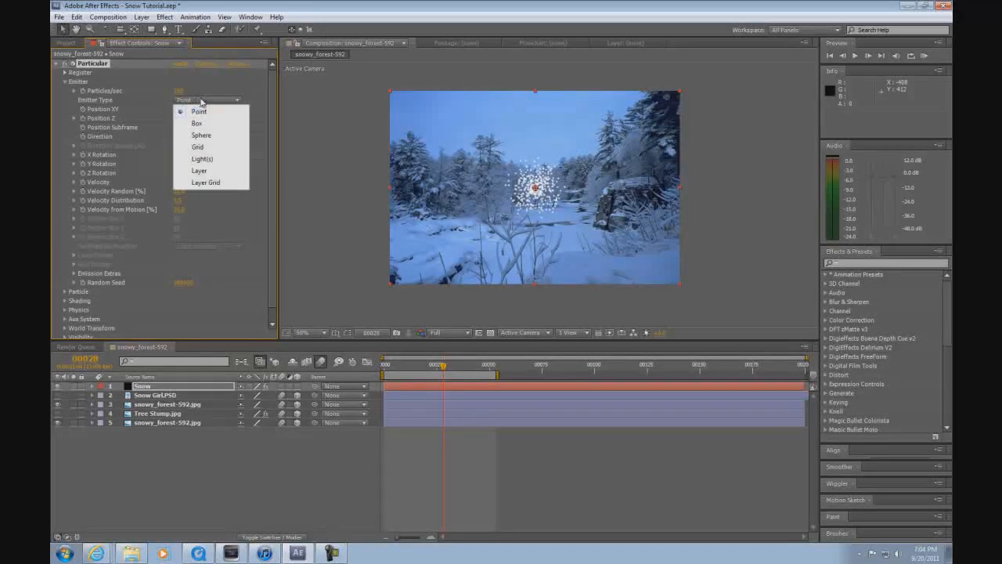
left_click(211, 137)
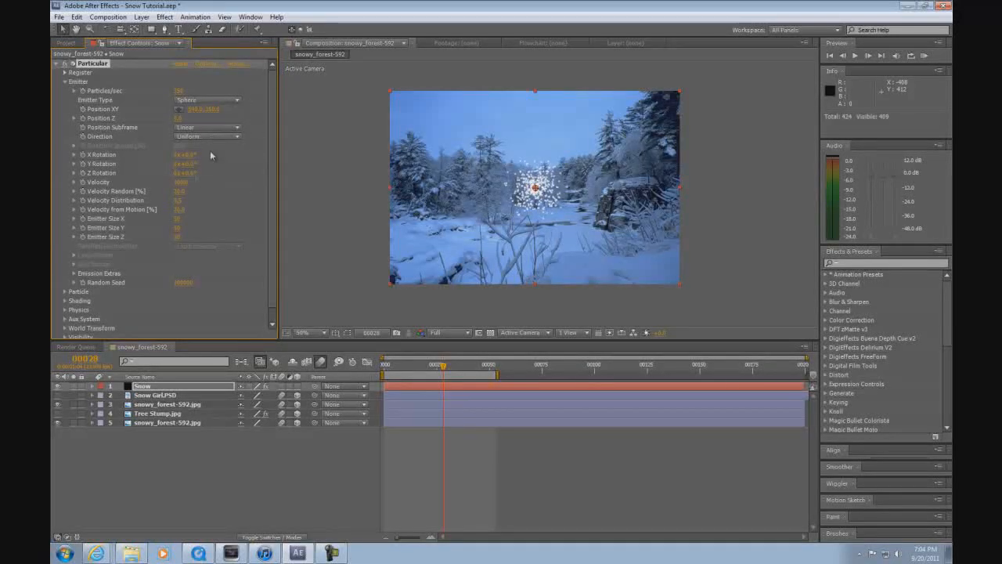
Set the emitter's Velocity, Velocity Random, Velocity Distribution and Velocity from Motion to 0.
left_click(181, 182)
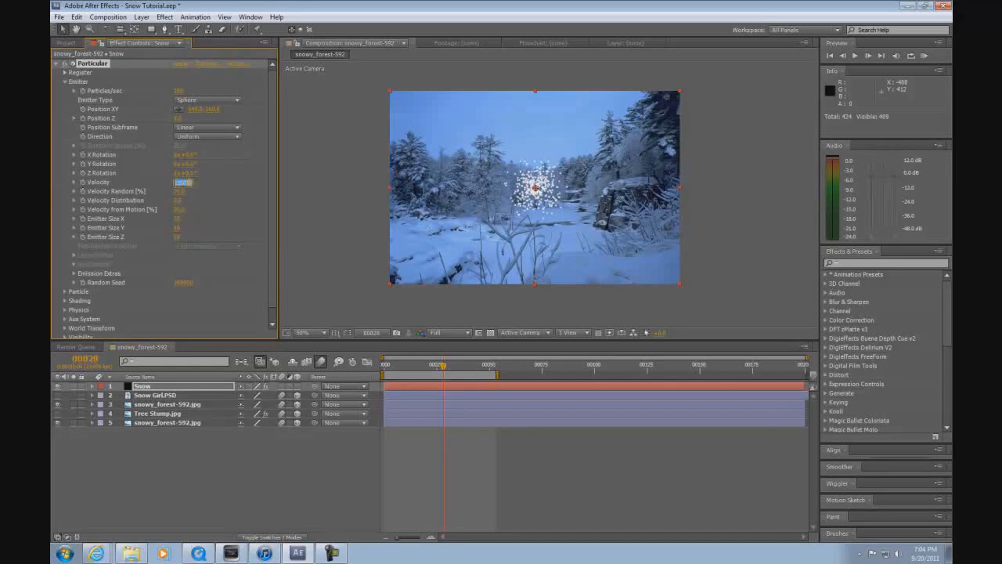
type("0")
left_click(179, 192)
type("0")
left_click(180, 201)
type("0")
left_click(180, 210)
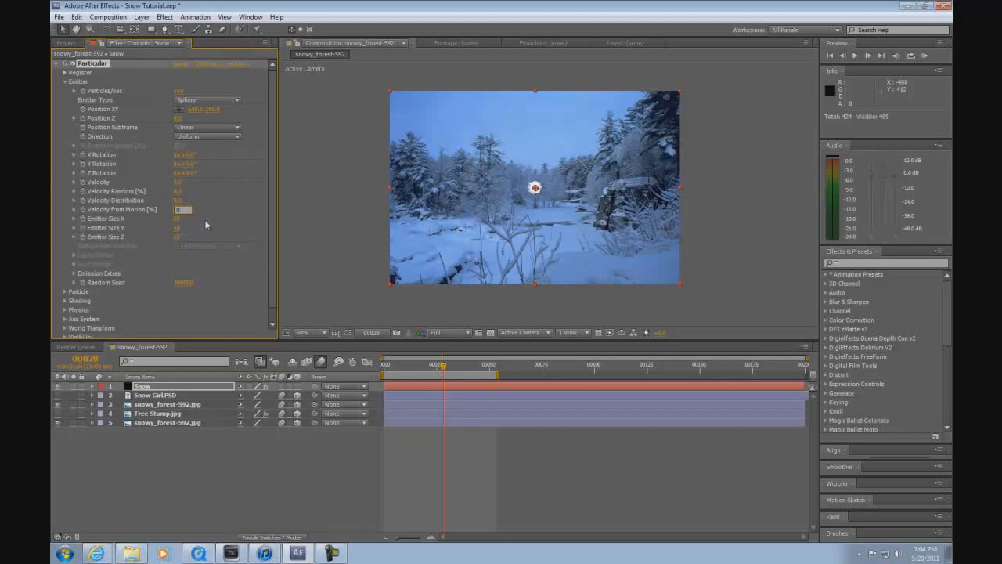
type("0")
Set the emitter's X size to 3500.
left_click(179, 218)
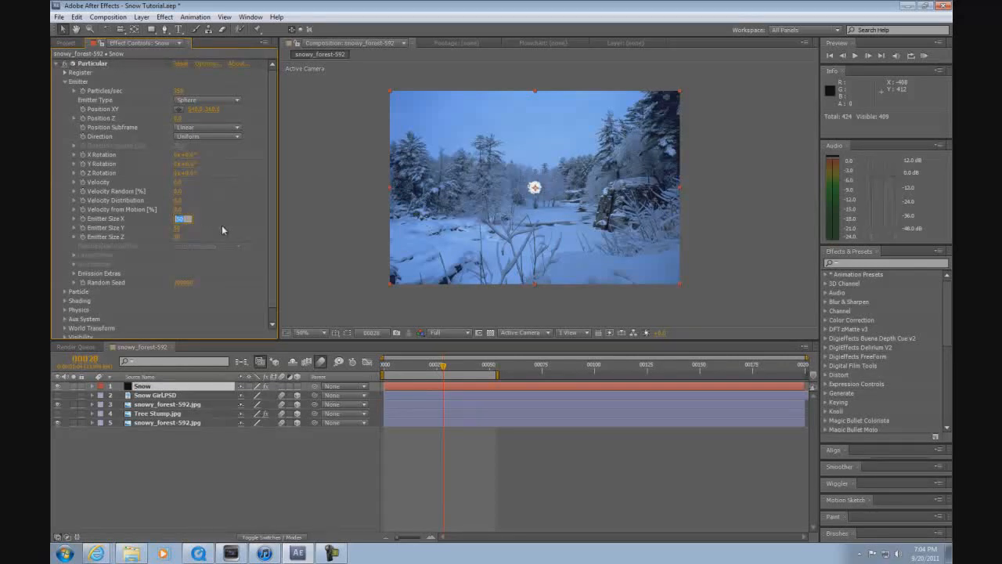
type("3500")
key("Return")
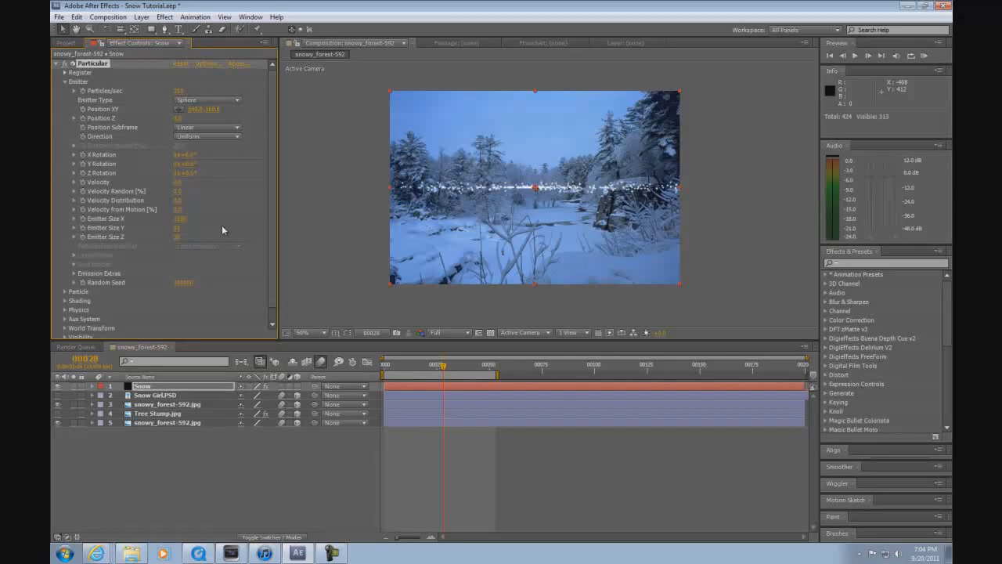
Greatly enlarge the emitter's Y and Z sizes and move the emitter straight up to just above the frame's top edge.
left_click_drag(180, 229, 415, 222)
left_click_drag(180, 229, 360, 222)
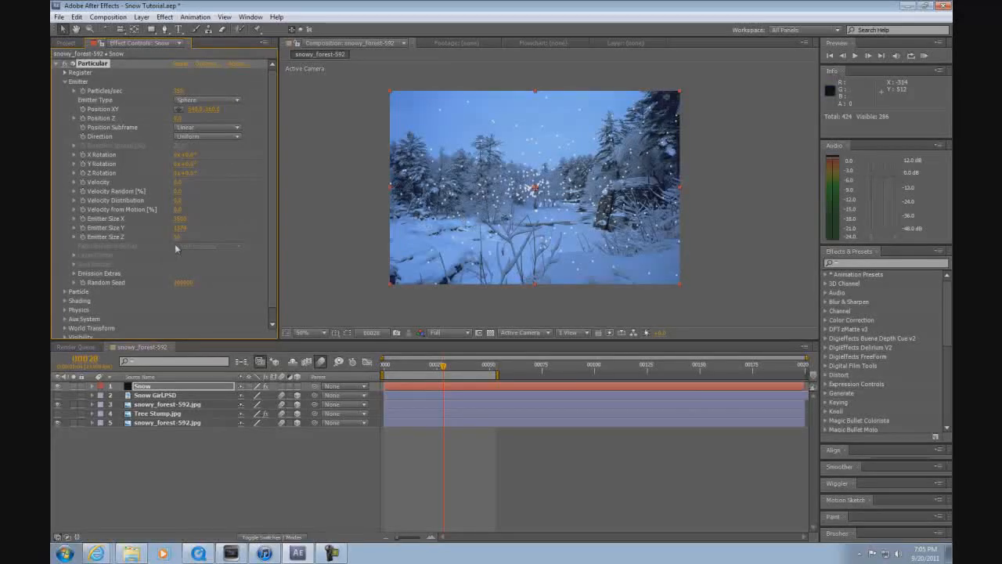
left_click_drag(175, 240, 379, 228)
left_click_drag(535, 190, 537, 87)
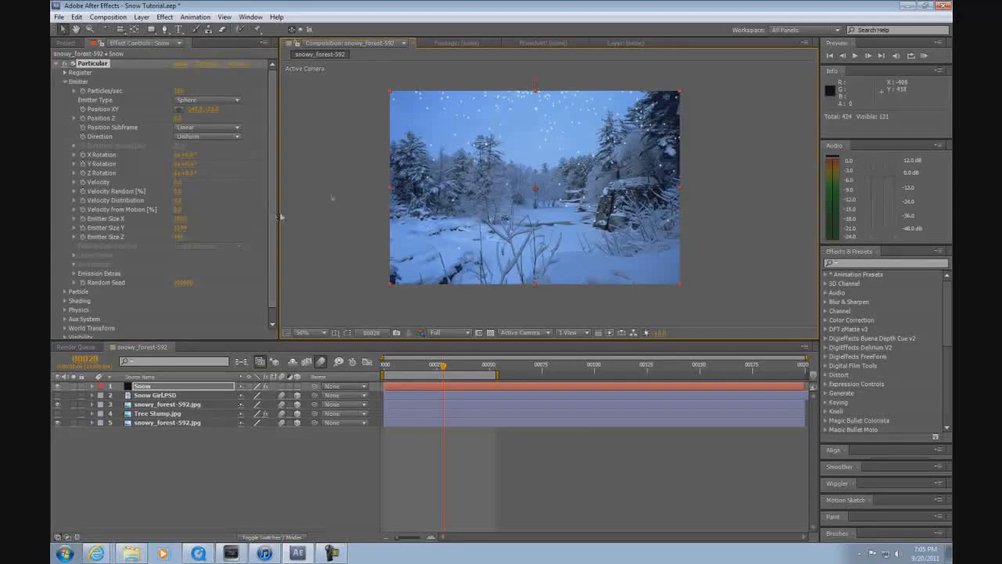
Shift the Snow layer to start 51 frames before the composition and extend its end to the composition's end, with the playhead at frame 0.
left_click_drag(437, 371, 383, 375)
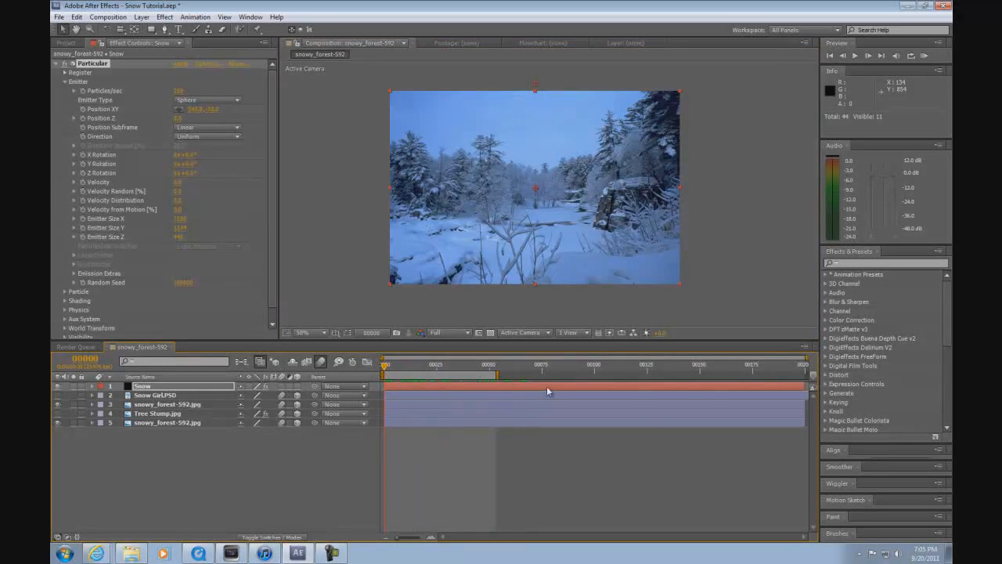
left_click_drag(560, 387, 459, 398)
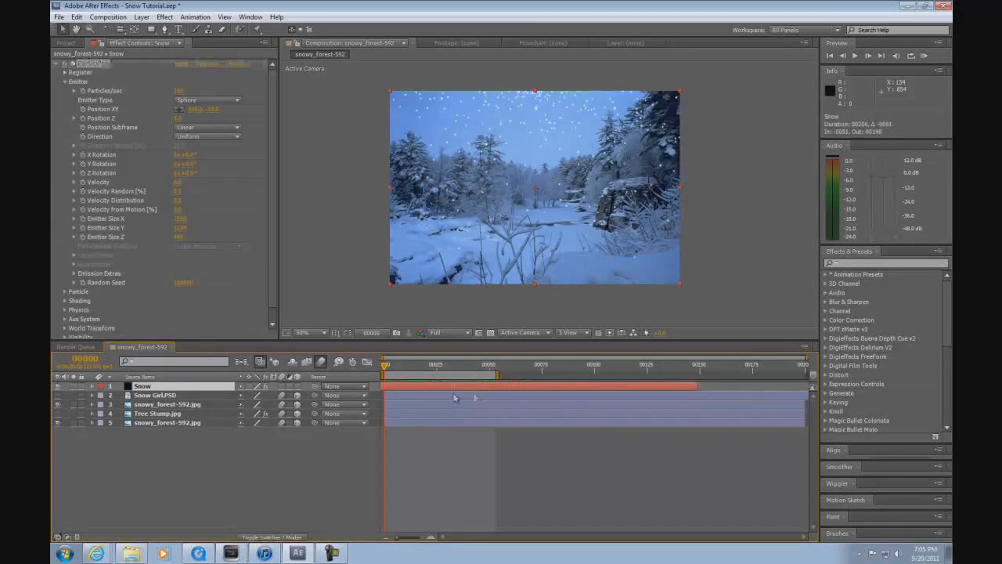
left_click_drag(696, 387, 810, 386)
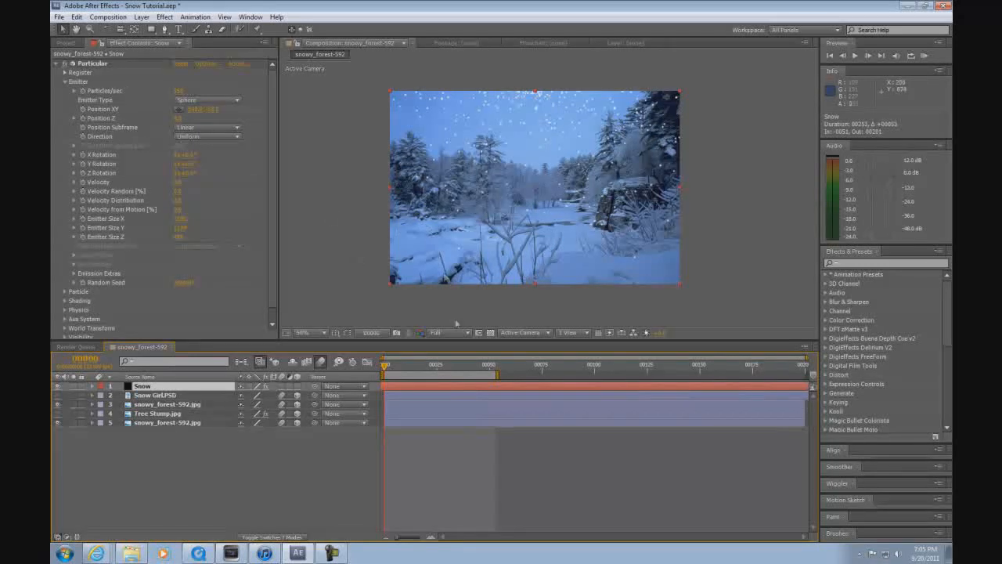
mouse_move(384, 369)
left_mouse_down()
mouse_move(537, 365)
mouse_move(383, 372)
left_mouse_up()
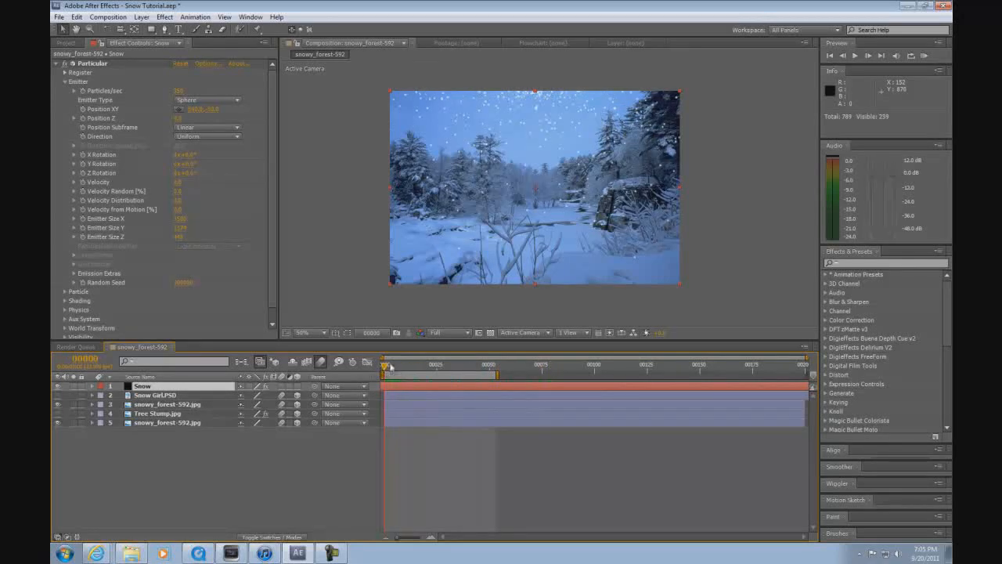
Set the particle life to 20 seconds in Particular's Particle settings.
left_click(64, 82)
left_click(65, 91)
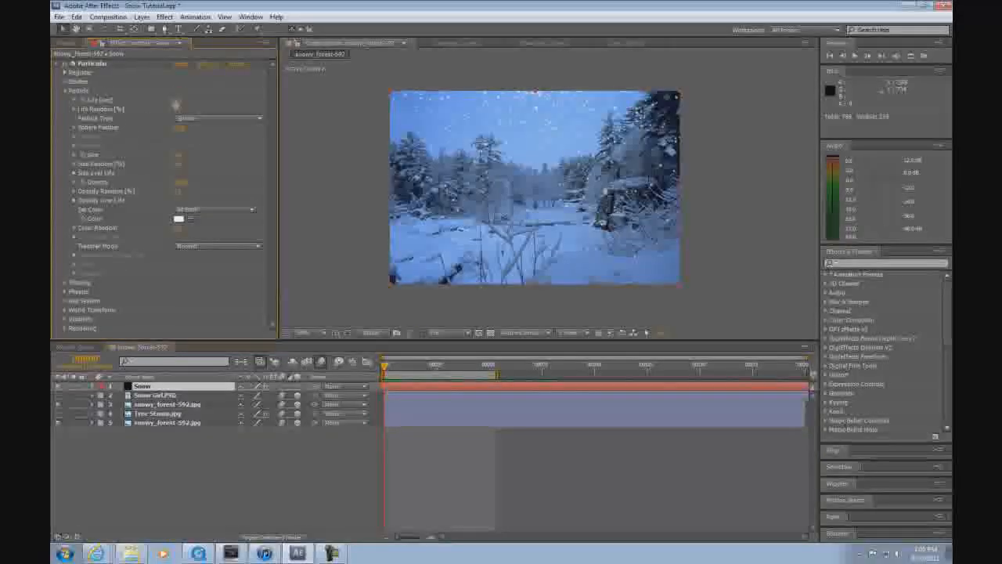
left_click(177, 103)
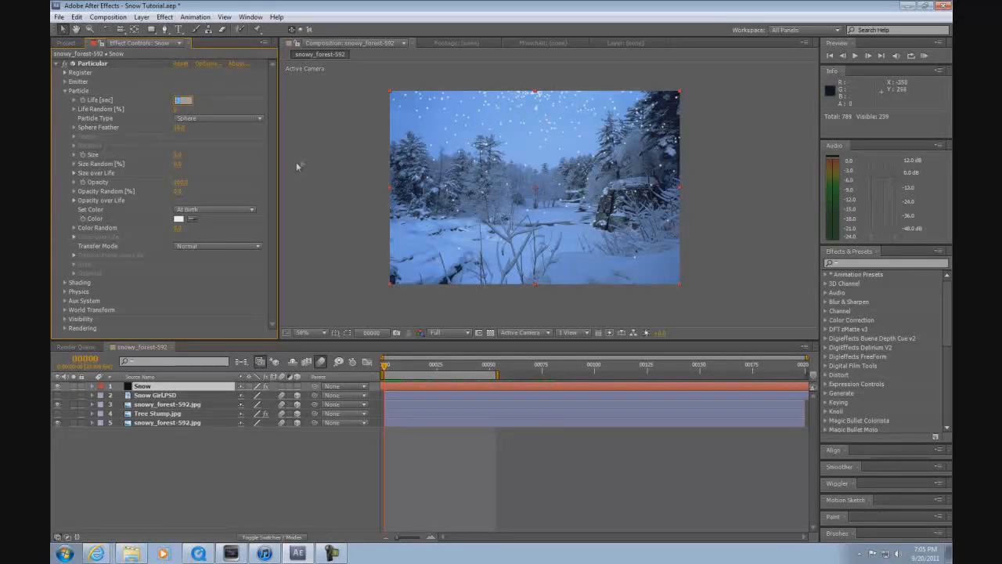
type("20")
left_click(316, 151)
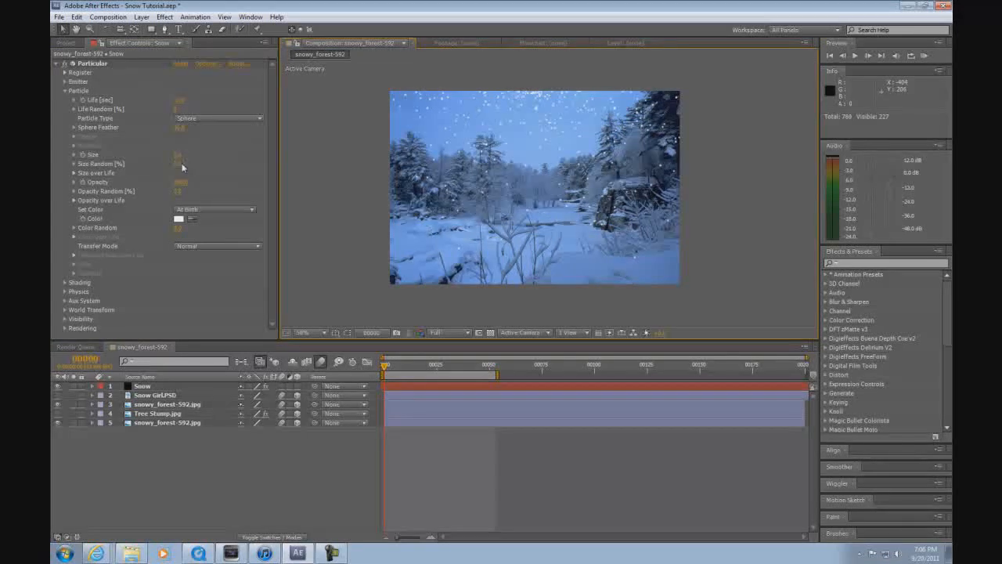
Raise the particles' Size Random and Opacity Random percentages so the flakes vary.
left_click_drag(179, 164, 202, 164)
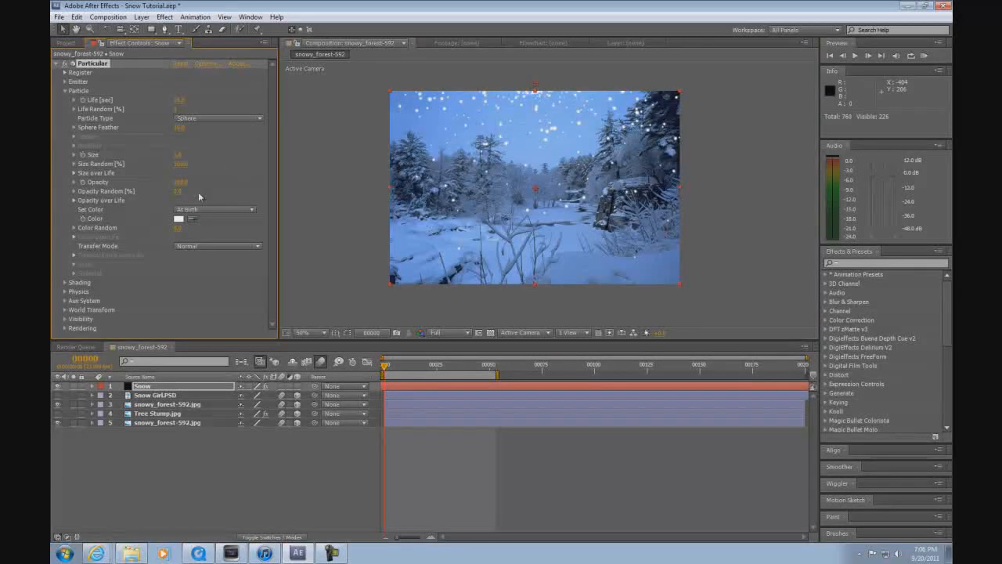
left_click_drag(179, 194, 197, 194)
left_click(65, 92)
In the Air physics settings, set a slightly negative Wind X and a strong positive Wind Y so the snow falls and drifts sideways.
left_click(65, 109)
left_click(74, 147)
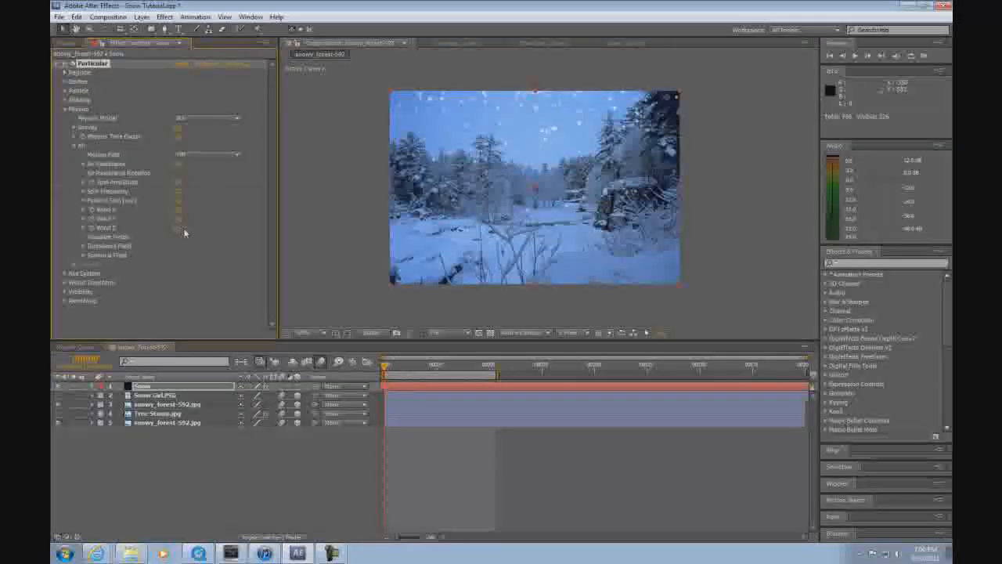
left_click_drag(177, 210, 333, 216)
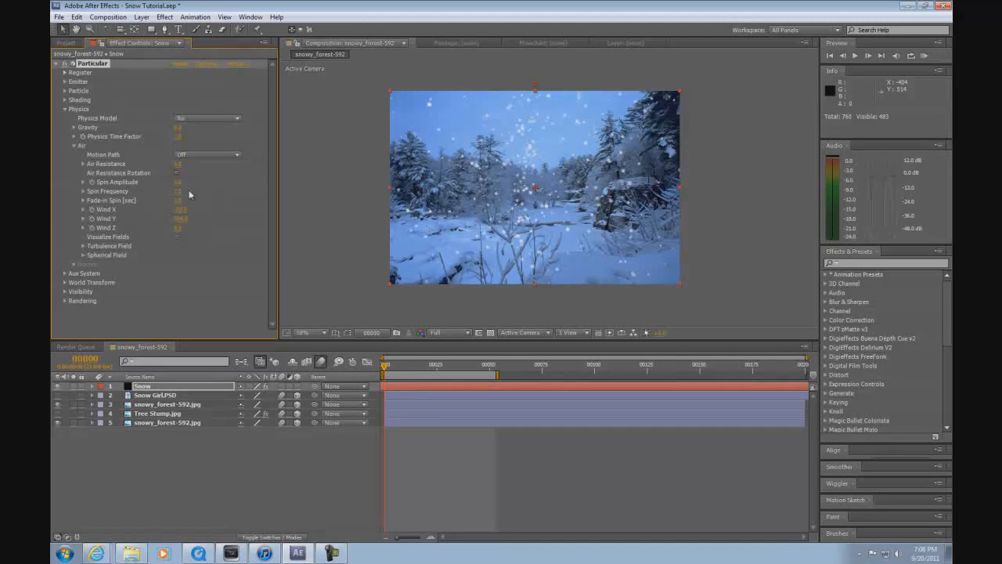
Raise the Air physics Spin Amplitude to about 100 and play a RAM preview of the snowfall.
left_click_drag(178, 186, 279, 186)
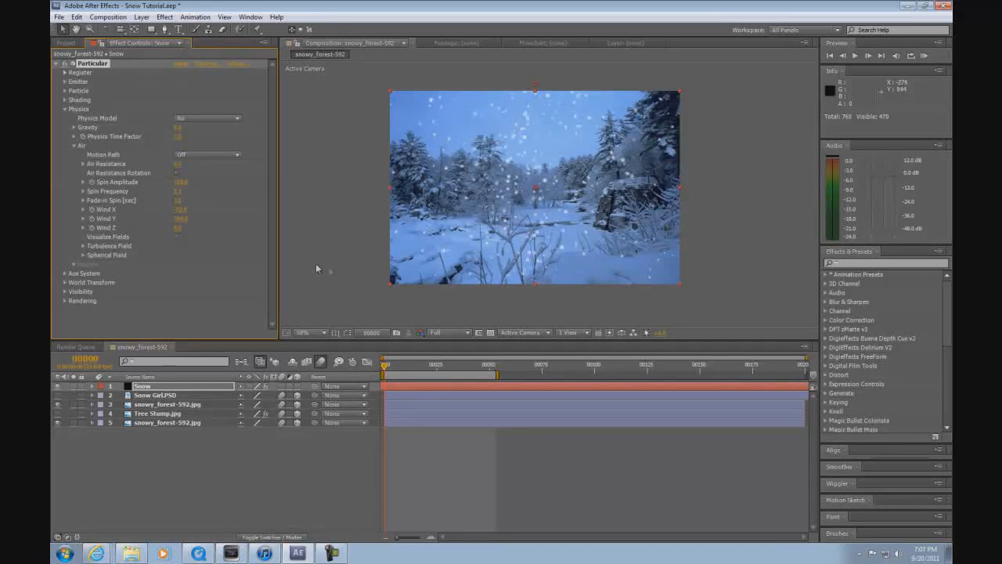
left_click(925, 58)
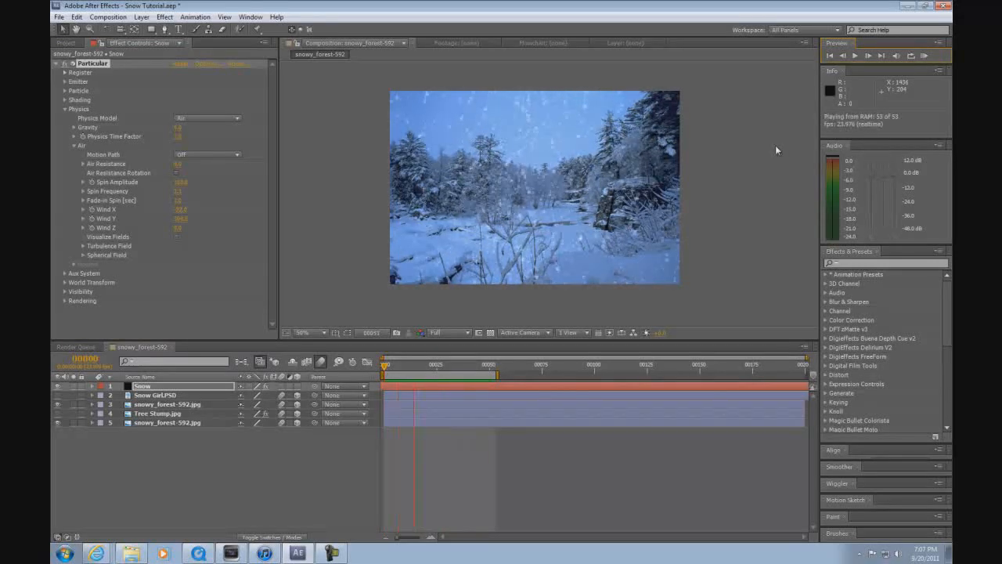
left_click(926, 57)
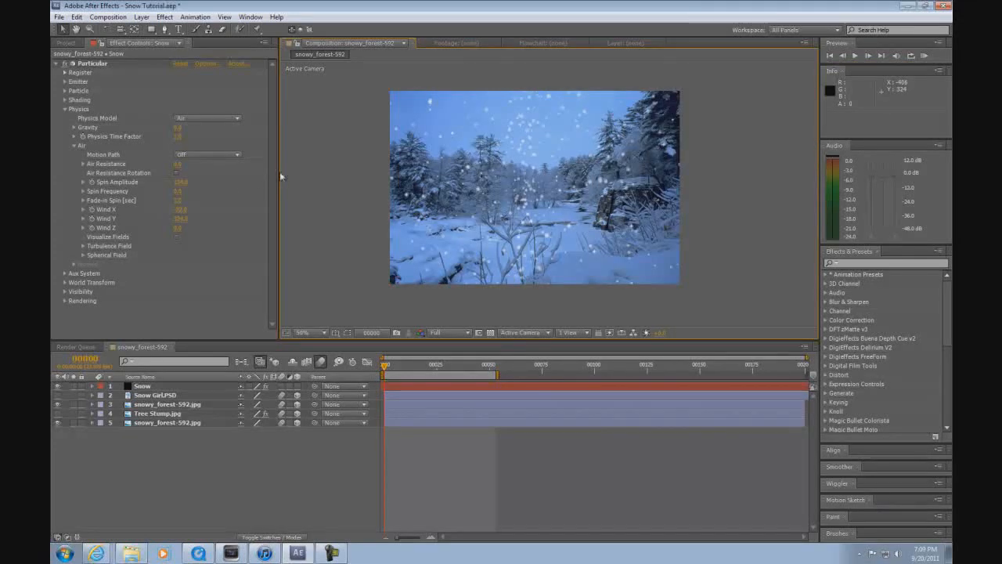
Set the particles' Gravity to -20 and play a RAM preview of the snowfall.
left_click(179, 127)
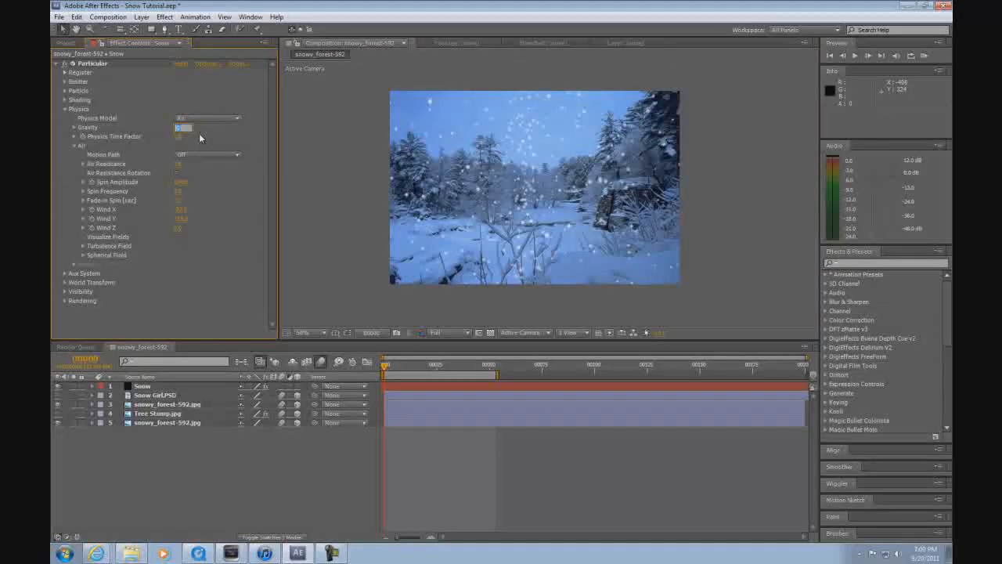
type("-20")
left_click(309, 154)
left_click(924, 55)
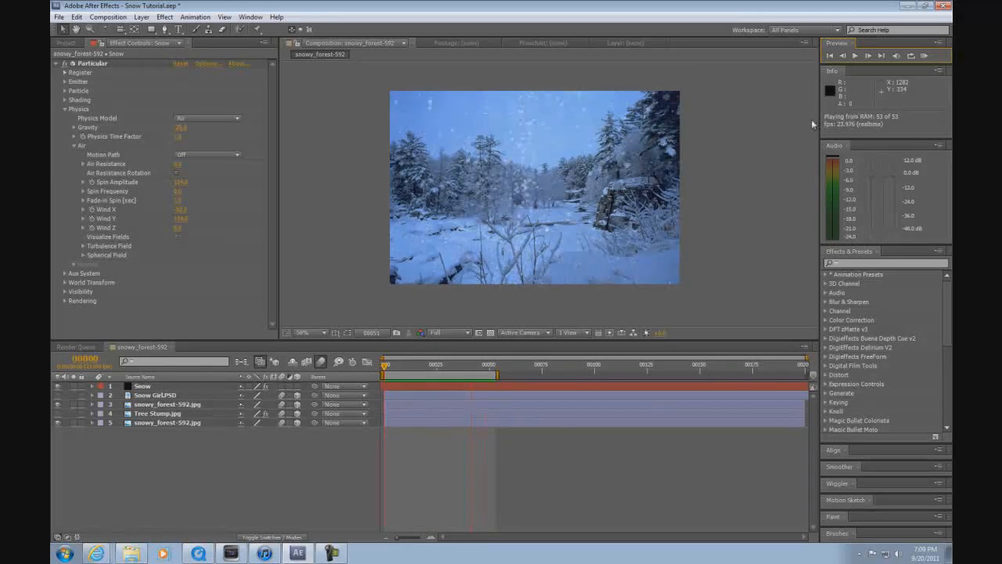
left_click(925, 60)
left_click(259, 204)
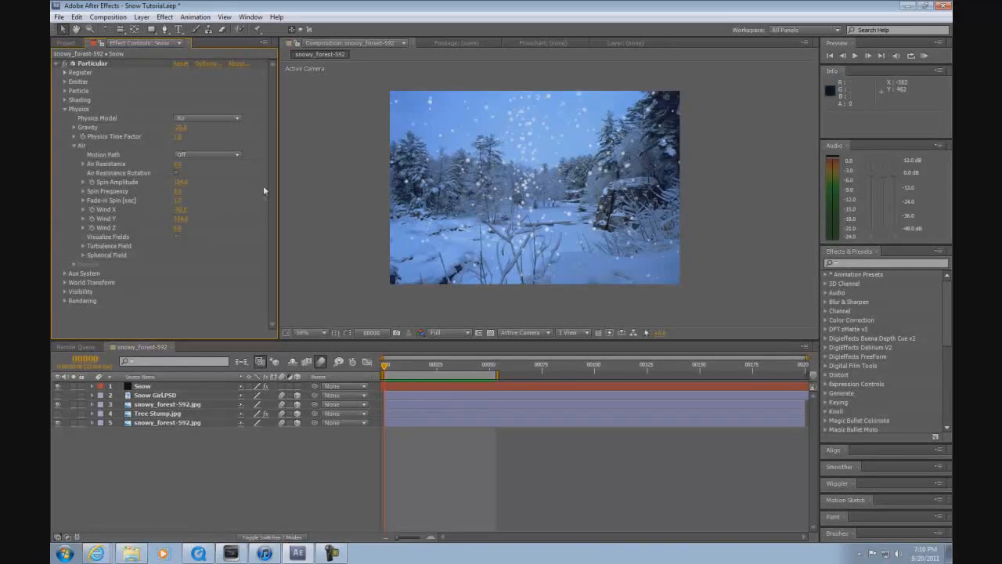
Widen the emitter's X size further and raise the emission rate to about 540 particles per second.
left_click(65, 81)
left_click_drag(180, 220, 251, 220)
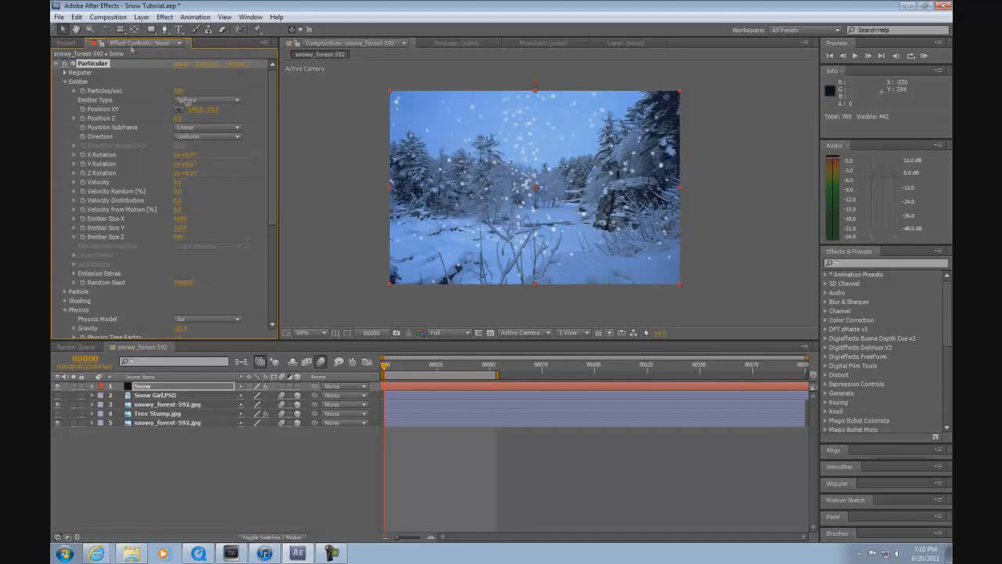
left_click_drag(178, 91, 202, 92)
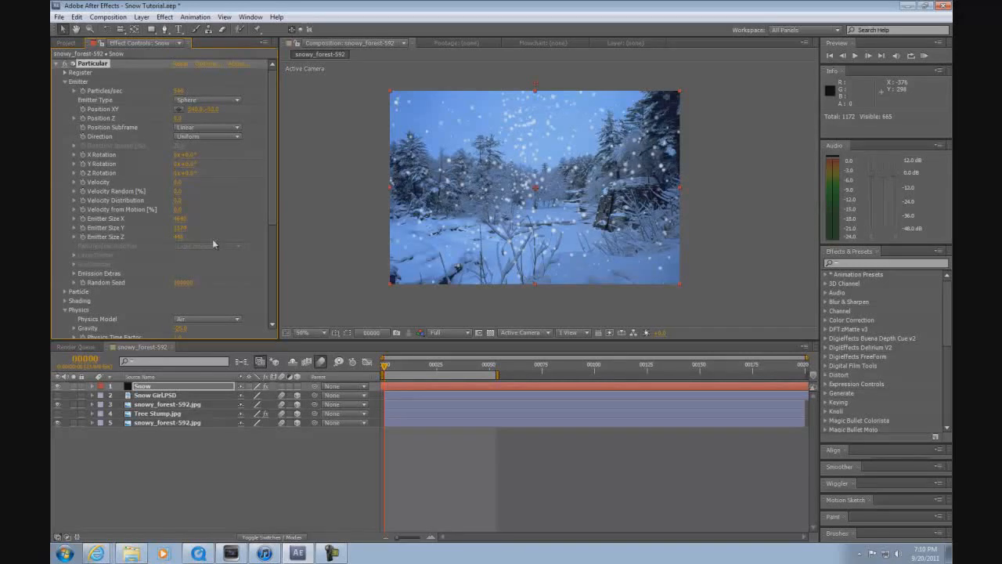
Raise the Air physics Spin Frequency slightly and play a RAM preview of the snowfall.
scroll(212, 239, "down", 5)
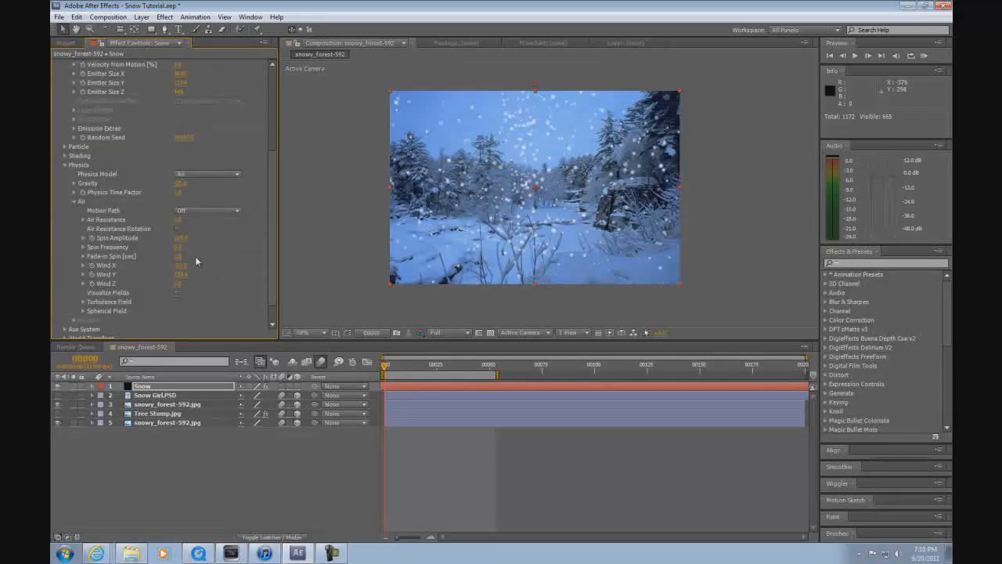
left_click_drag(178, 248, 185, 248)
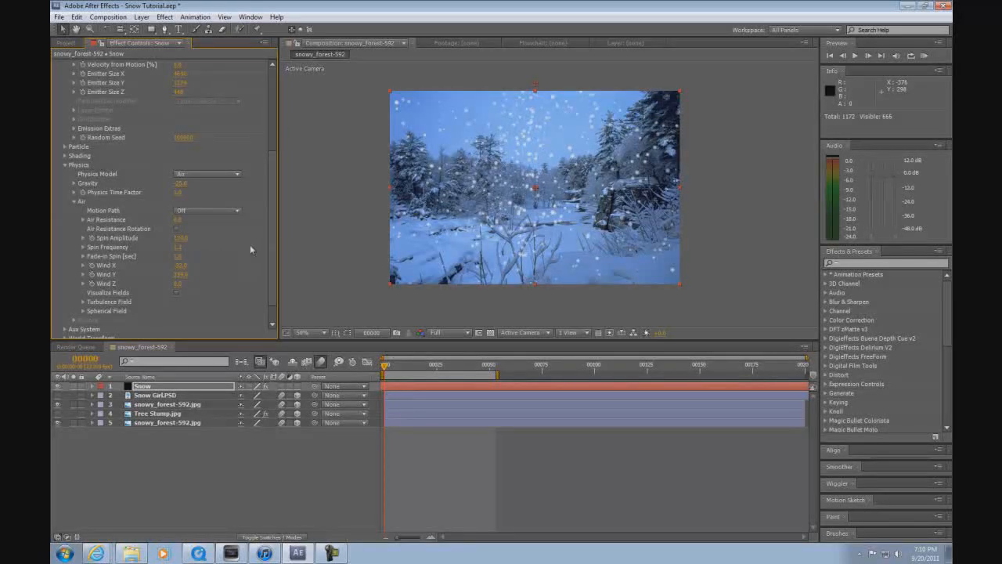
left_click(924, 57)
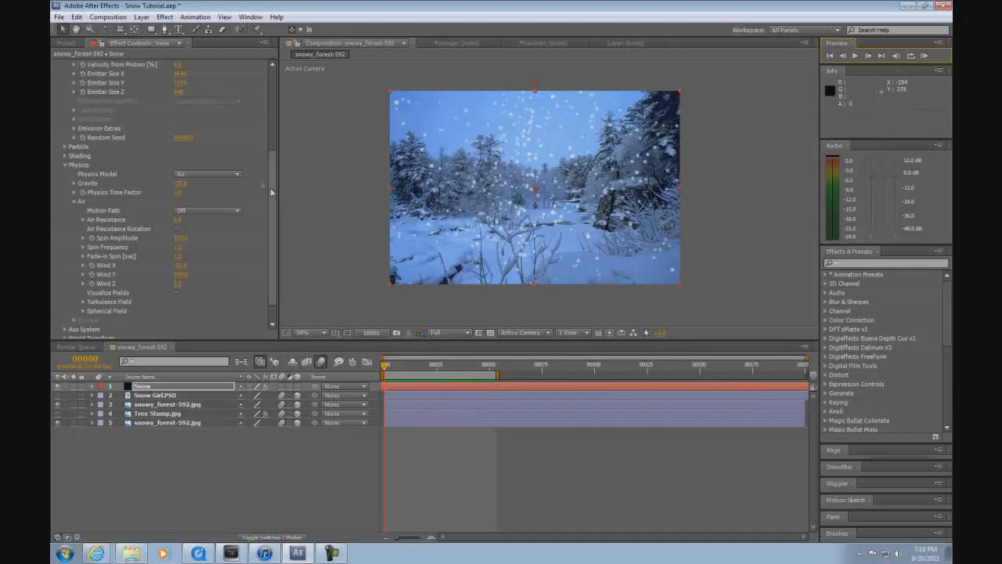
Greatly increase the Emitter Size Z to spread the snow in depth and play a RAM preview.
left_click_drag(272, 177, 273, 101)
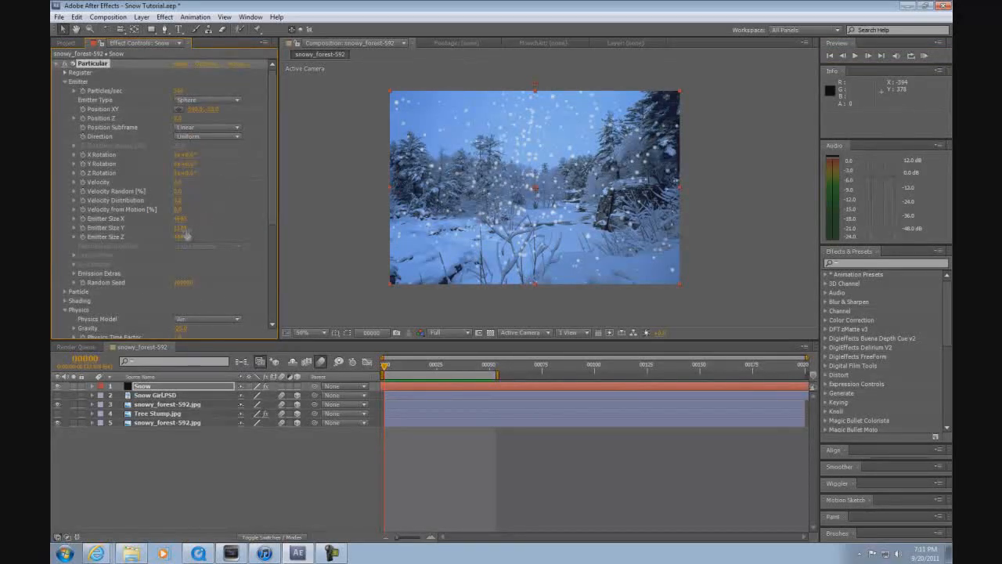
left_click_drag(179, 238, 125, 237)
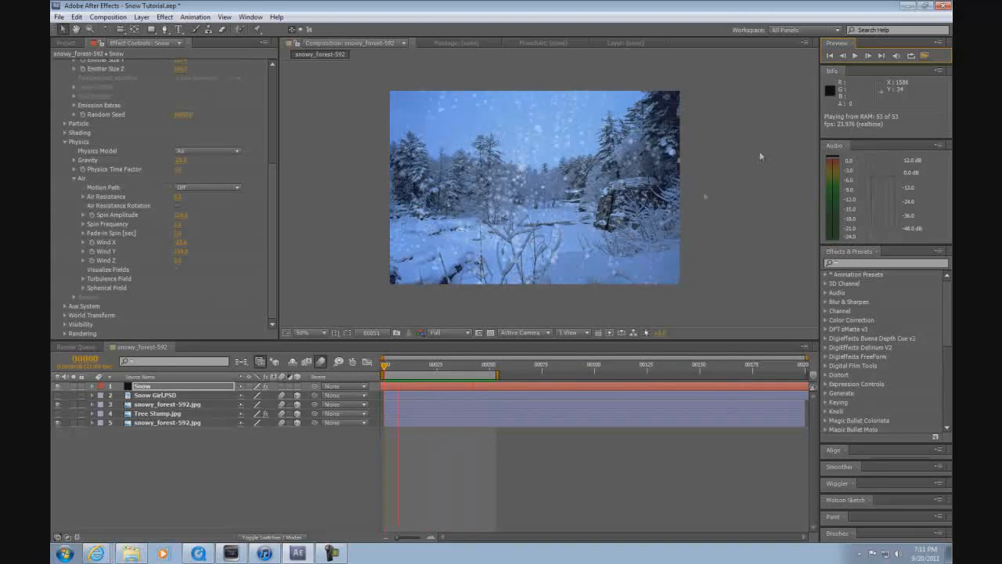
left_click(925, 56)
left_click(272, 224)
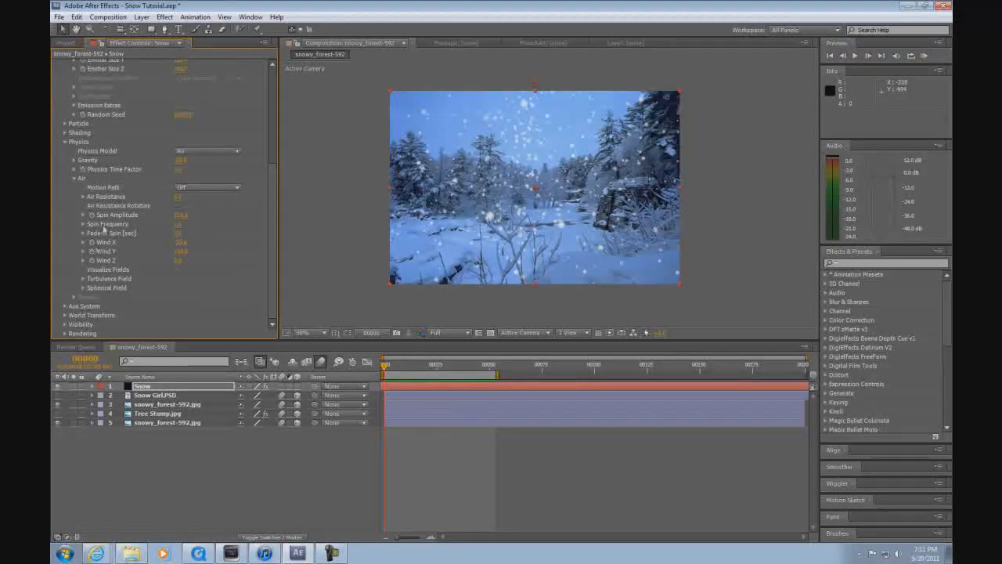
Try a much stronger negative Wind X for the snow and play RAM previews of the result.
left_click_drag(179, 245, 160, 245)
left_click(925, 55)
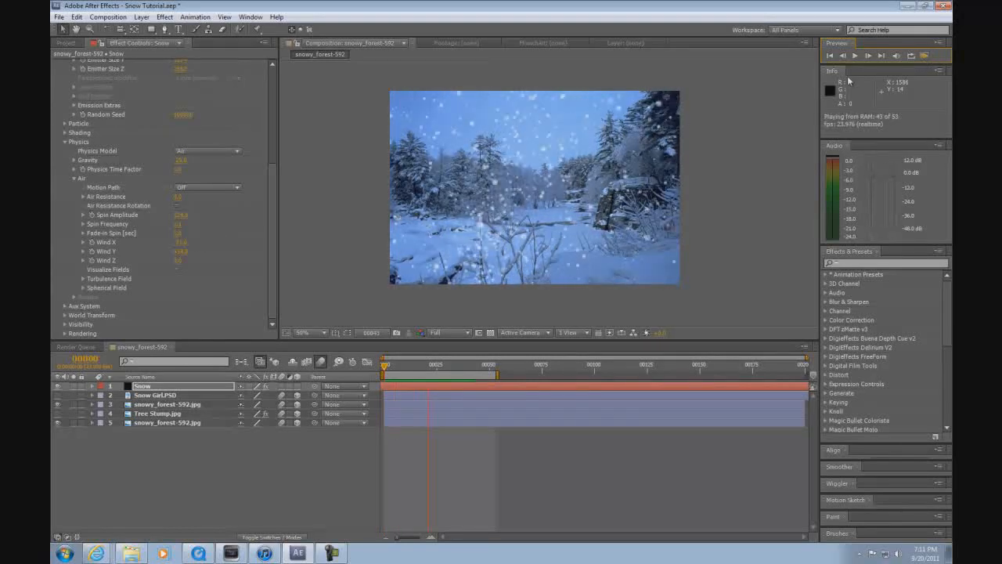
left_click(925, 56)
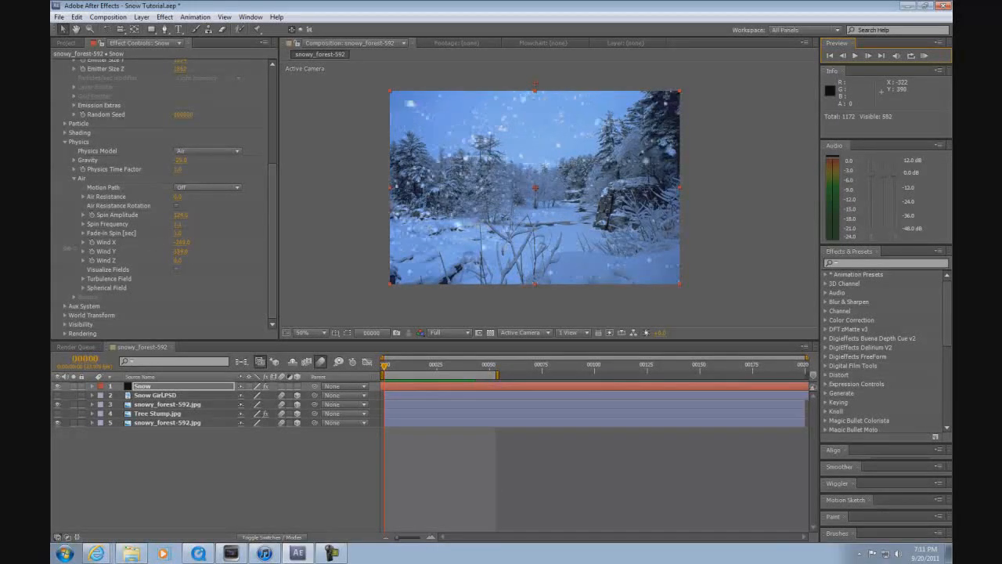
left_click(925, 56)
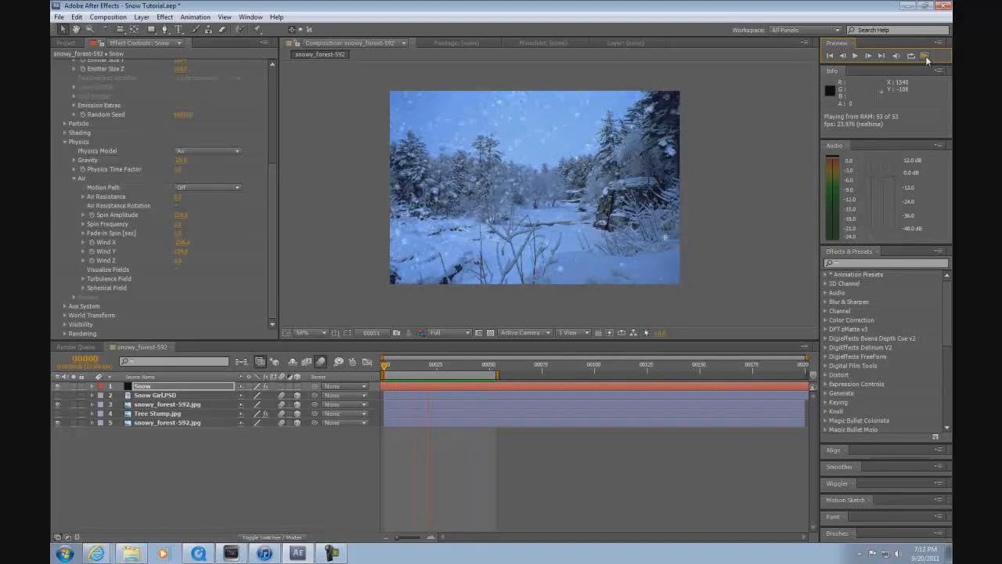
left_click(926, 56)
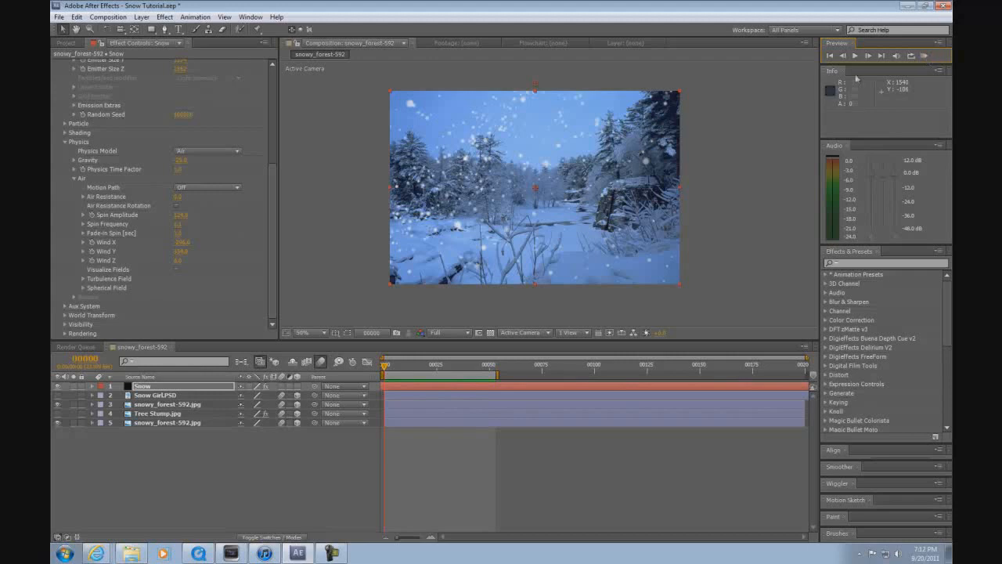
Bring Wind X to a mild negative value and play a RAM preview of the snowfall.
left_click_drag(182, 244, 295, 238)
left_click(925, 56)
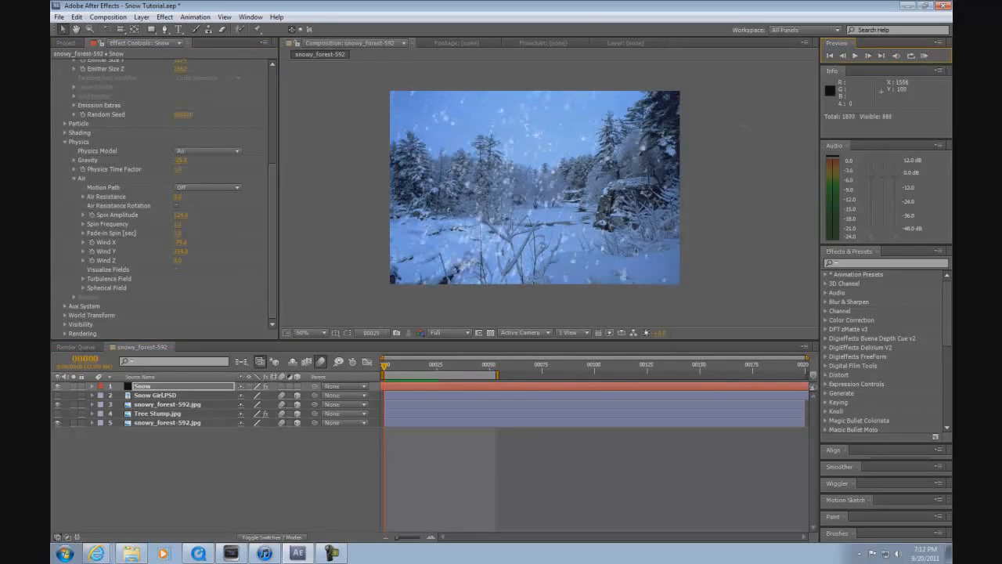
left_click(926, 59)
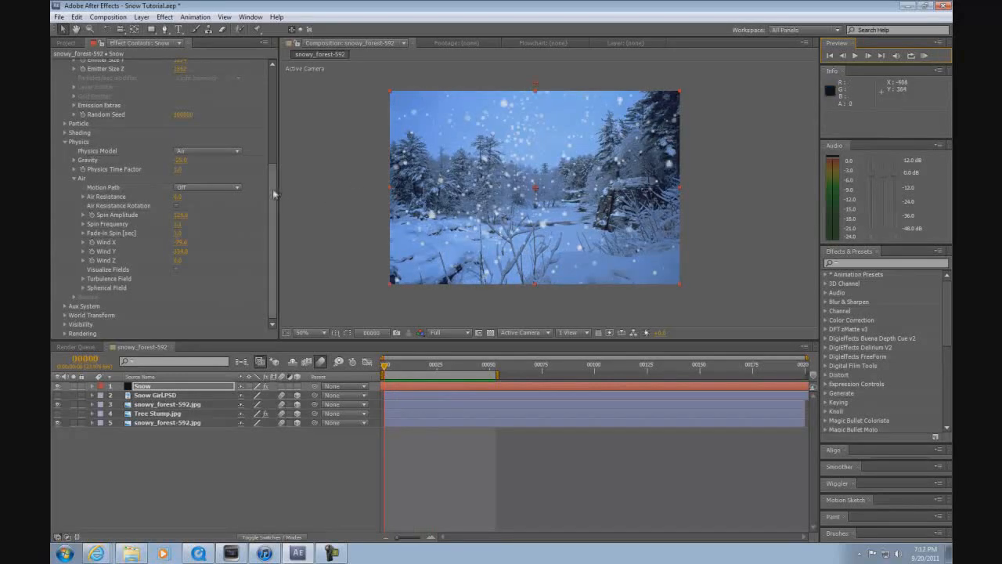
Raise the emitter's Particles/sec to about 850 and play a RAM preview of the denser snow.
left_click_drag(272, 193, 271, 75)
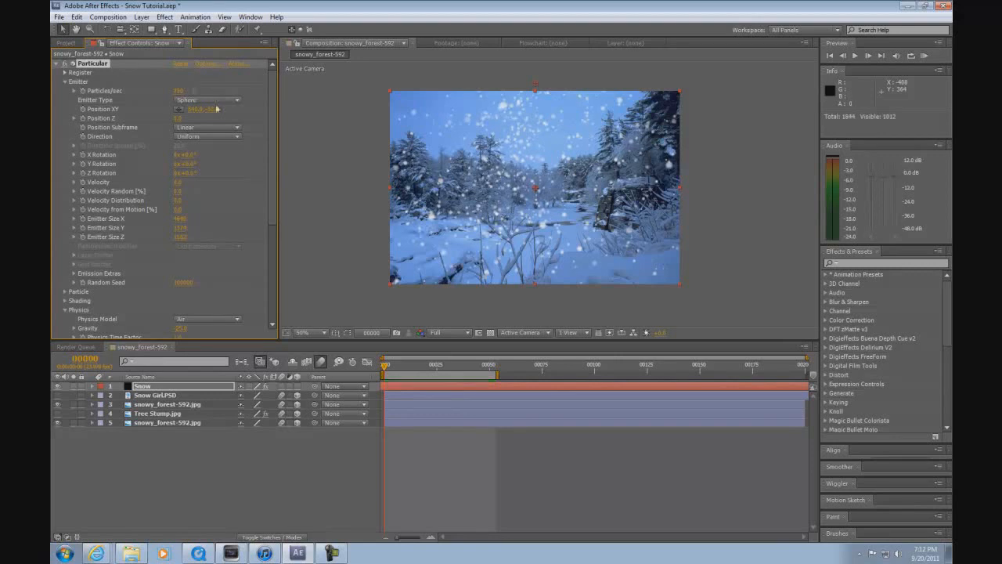
left_click(924, 56)
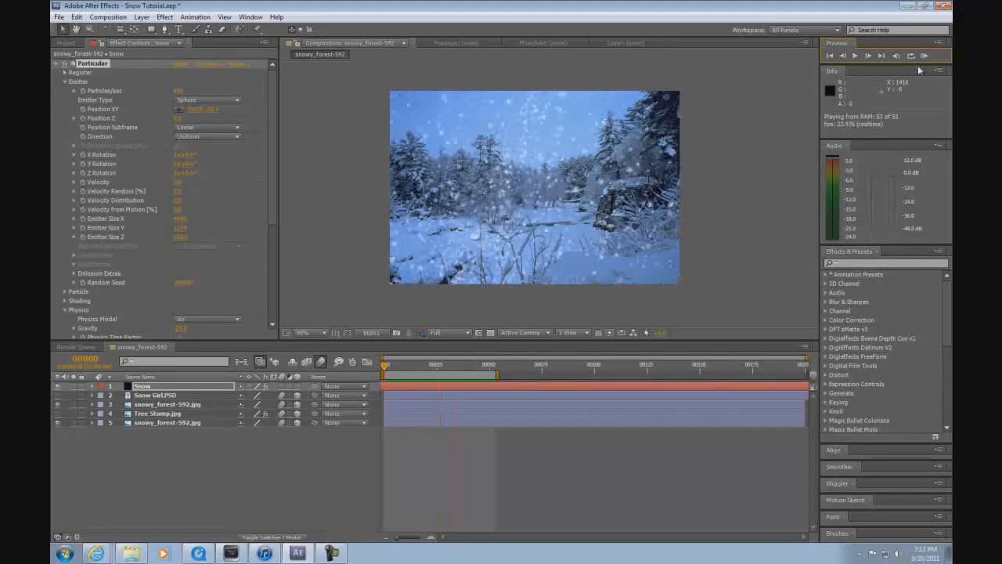
left_click(926, 56)
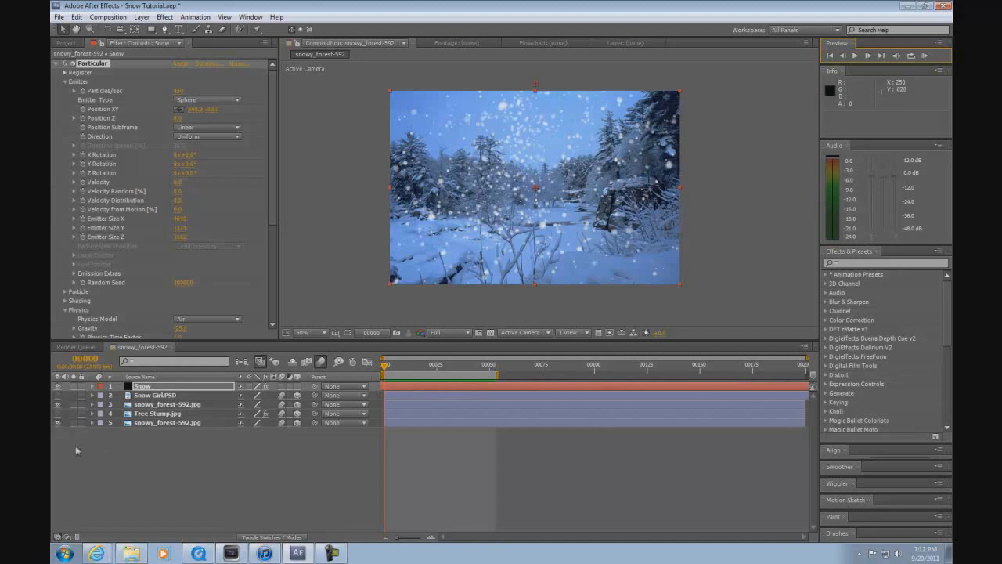
Make the Tree Stump.jpg layer visible, play a RAM preview with it, and deselect the Snow layer.
left_click(57, 422)
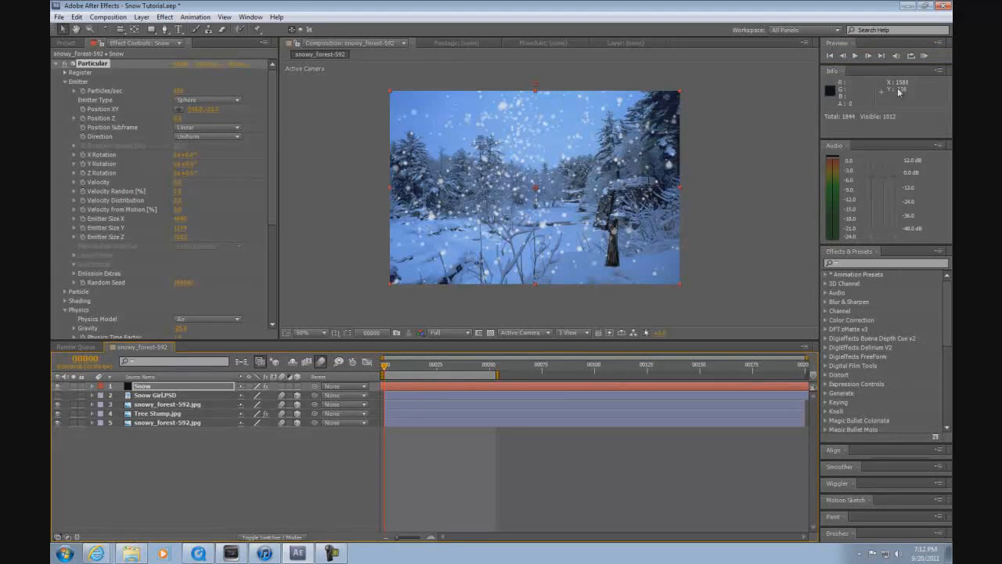
left_click(924, 57)
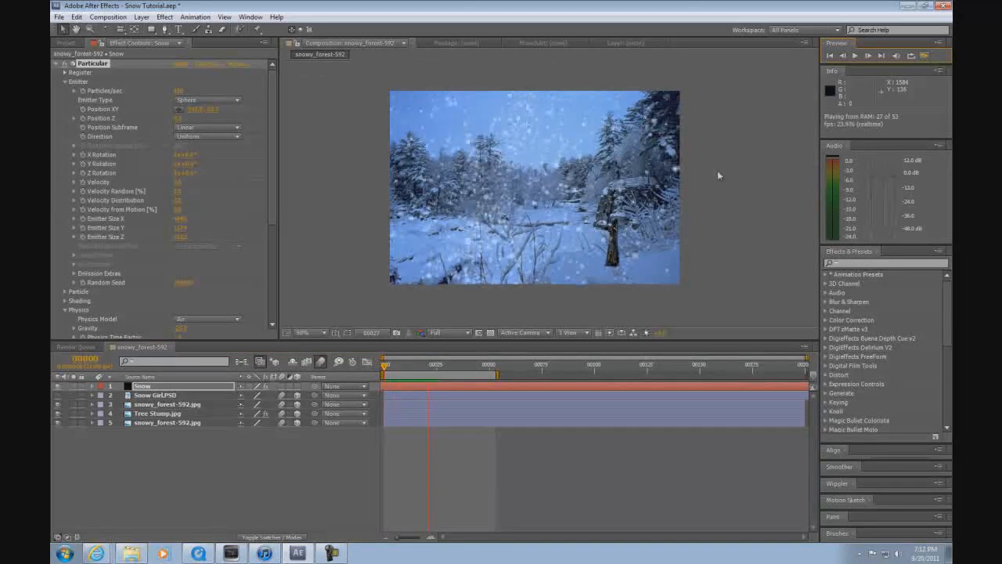
left_click(926, 56)
left_click(301, 469)
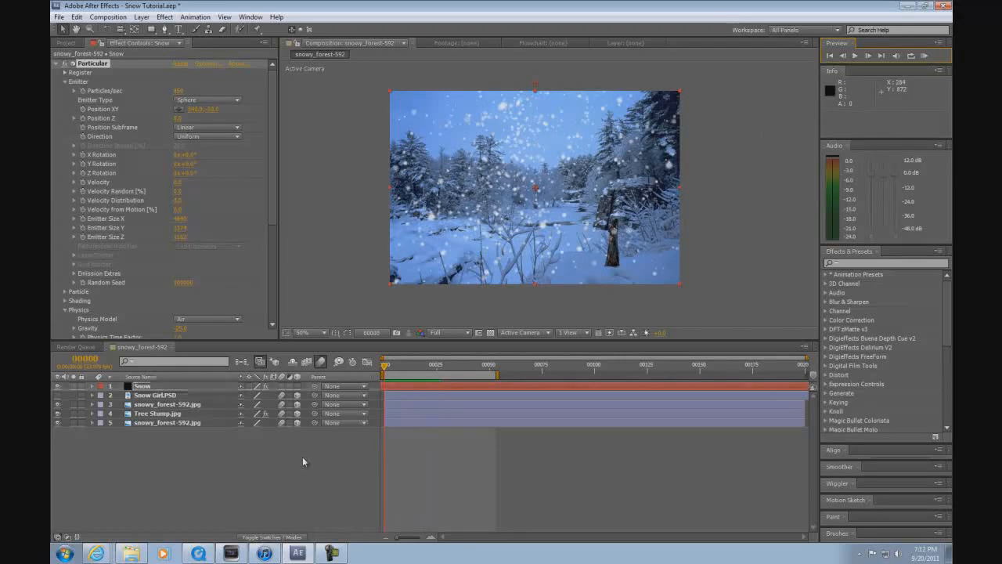
Make the Snow Girl.PSD layer visible and play a RAM preview with the woman in the scene.
left_click(57, 395)
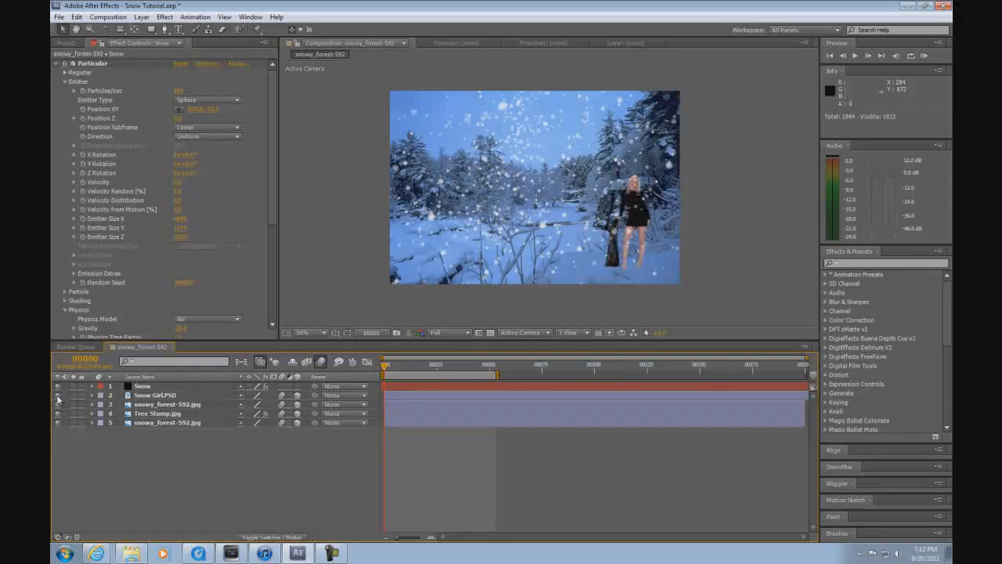
left_click(924, 56)
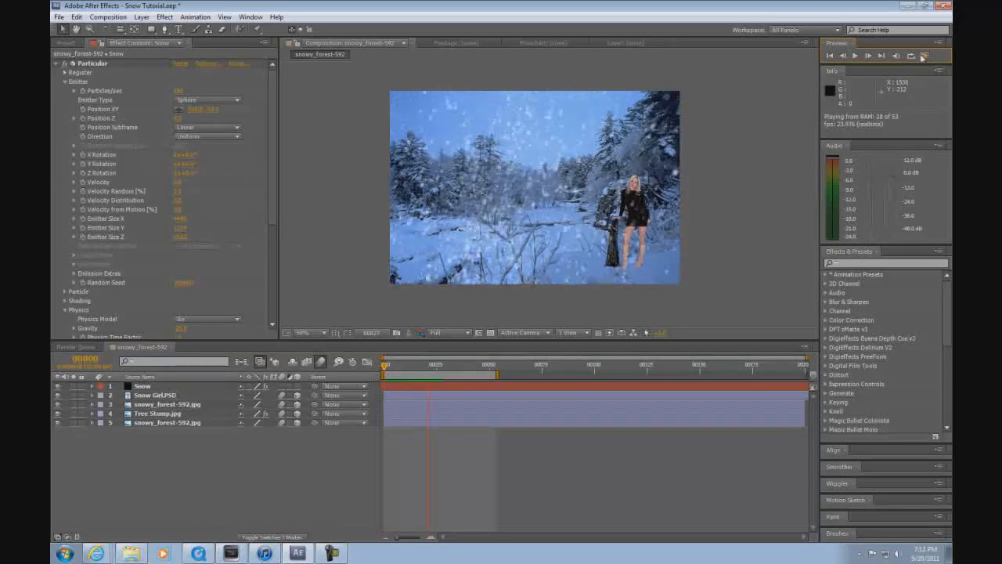
left_click(412, 421)
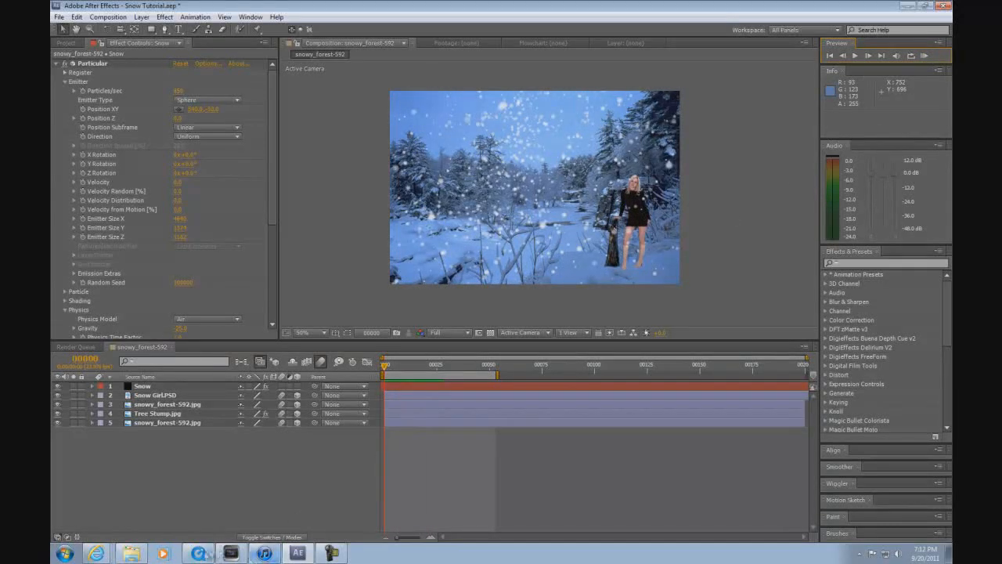
Switch to the web browser and examine the forum page with the source photo of the woman beside the car.
left_click(100, 554)
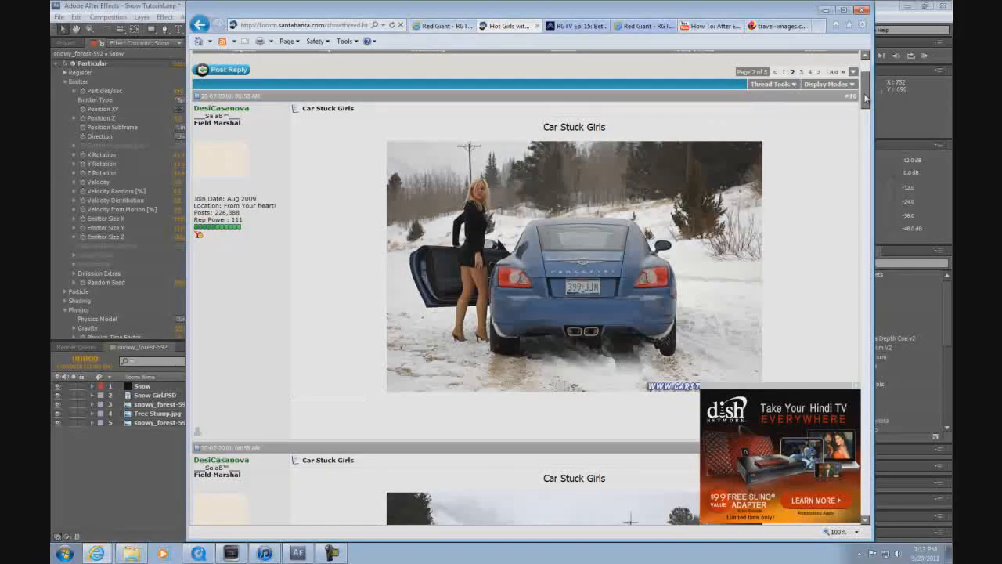
scroll(866, 106, "down", 1)
left_click_drag(867, 106, 884, 75)
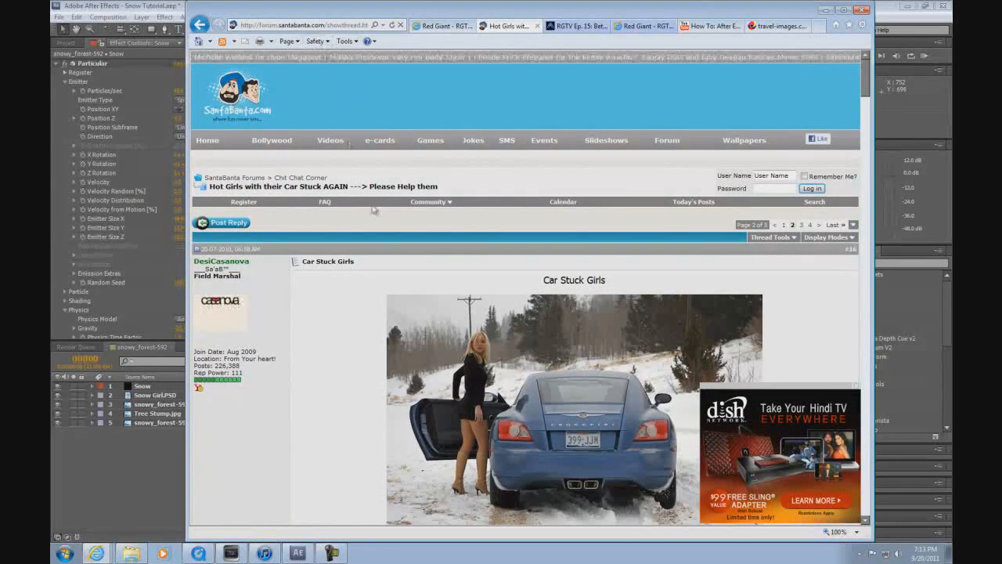
Return to After Effects and play a RAM preview to check how the snow falls around the woman.
left_click(827, 11)
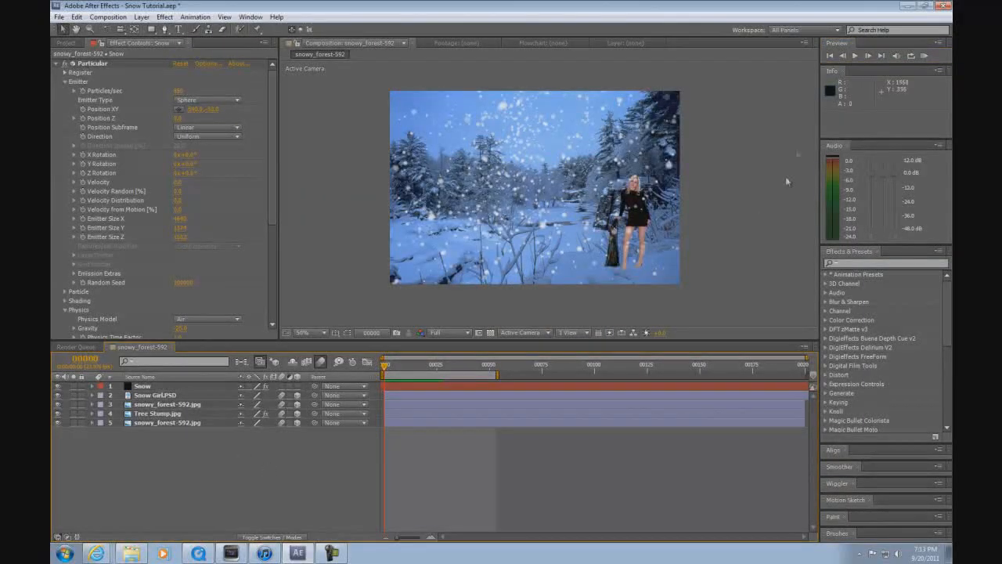
left_click(924, 56)
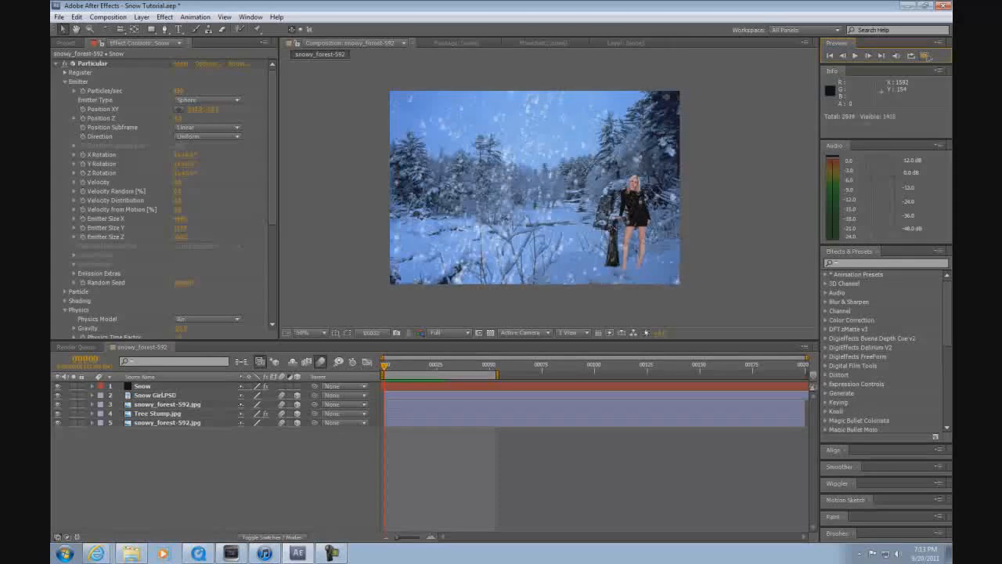
left_click(925, 57)
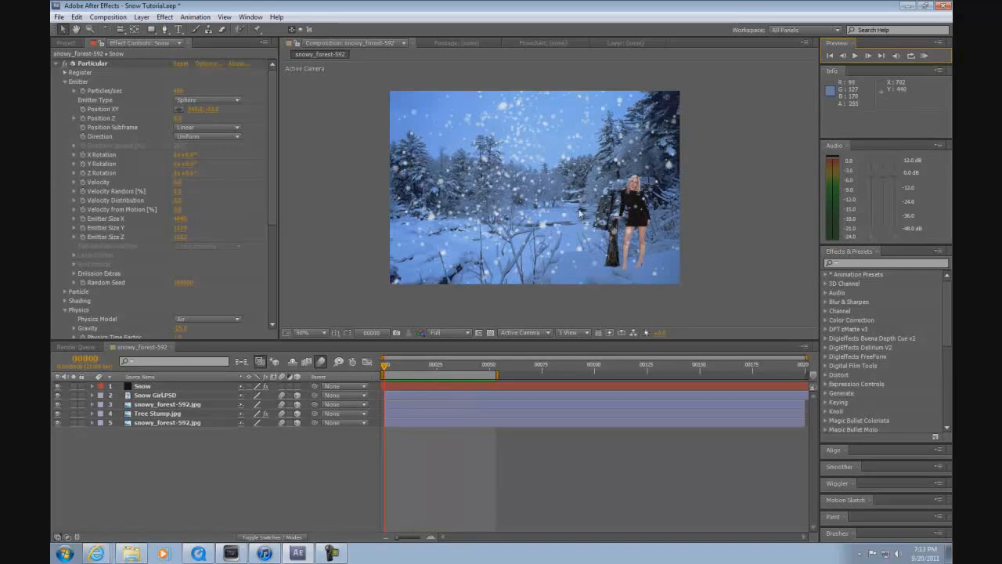
In Particular's Visibility settings, set the Obscuration Layer to Snow Girl.PSD.
left_click(65, 83)
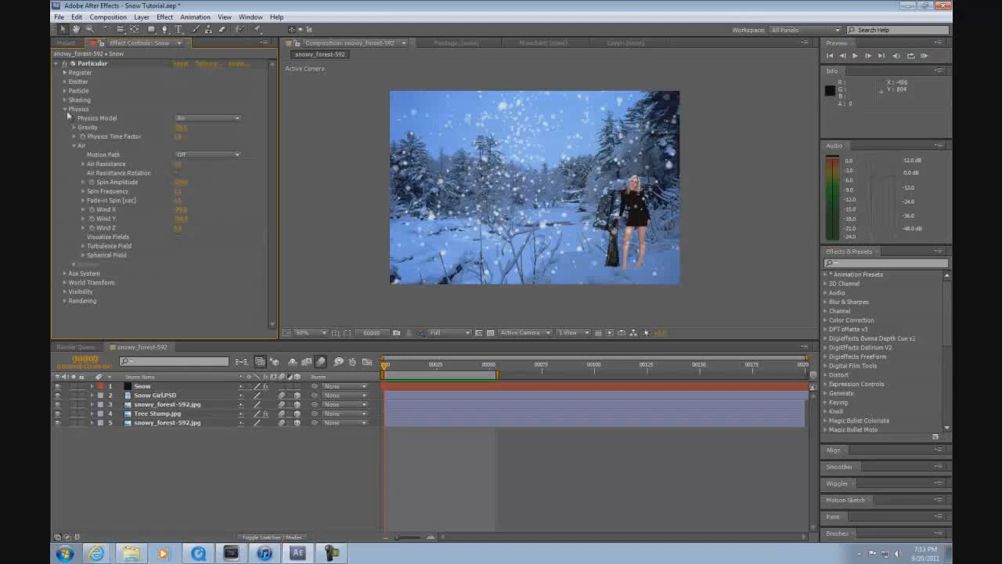
left_click(65, 291)
scroll(216, 264, "down", 1)
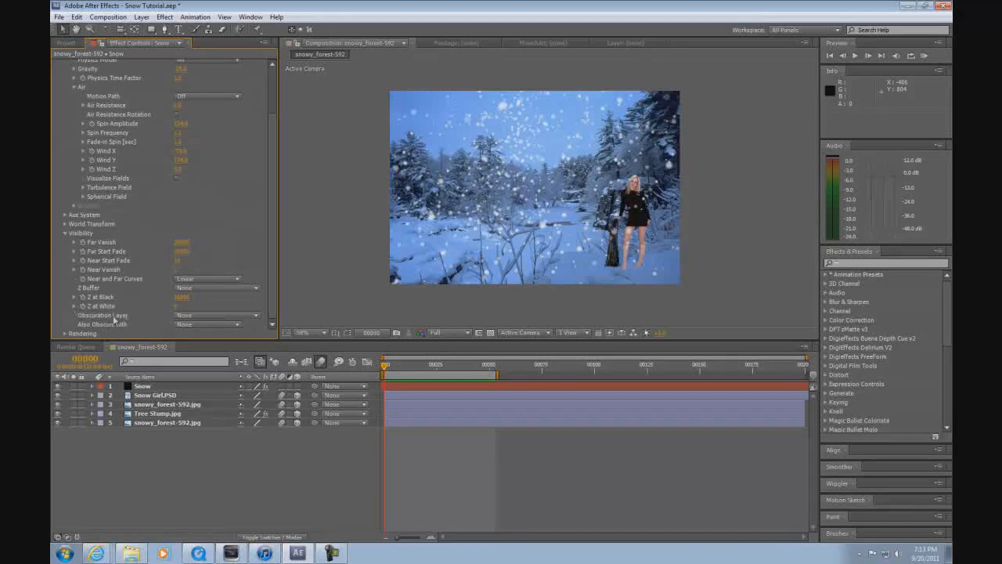
left_click(256, 316)
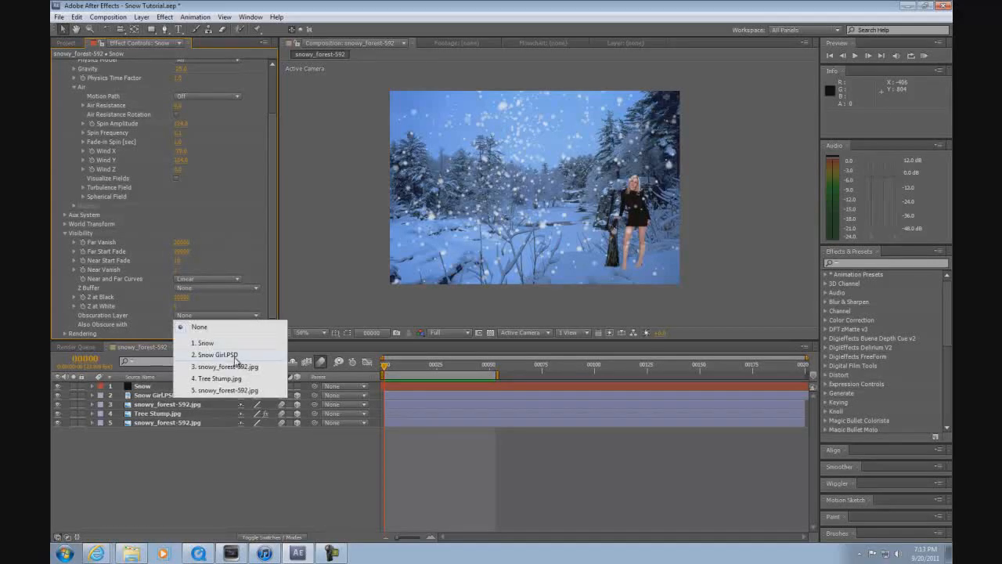
left_click(220, 355)
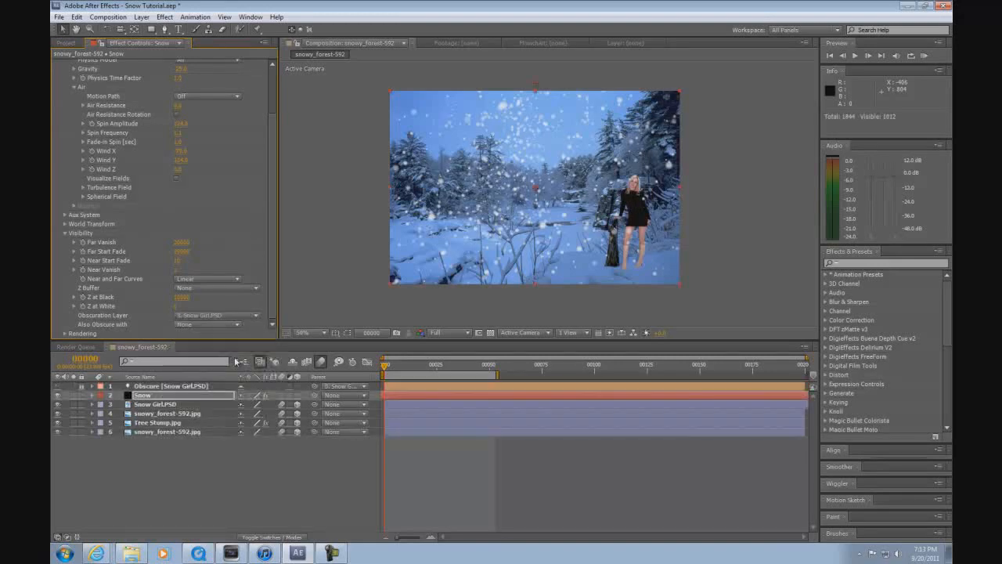
Compare the snow with the Obscuration Layer set to None and back to Snow Girl.PSD, and play a RAM preview.
left_click(255, 315)
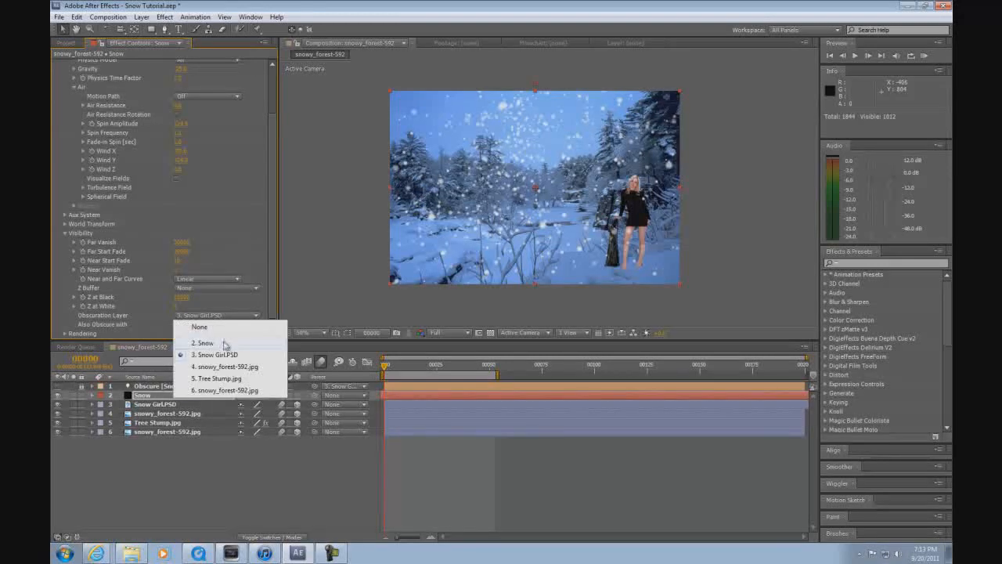
left_click(222, 329)
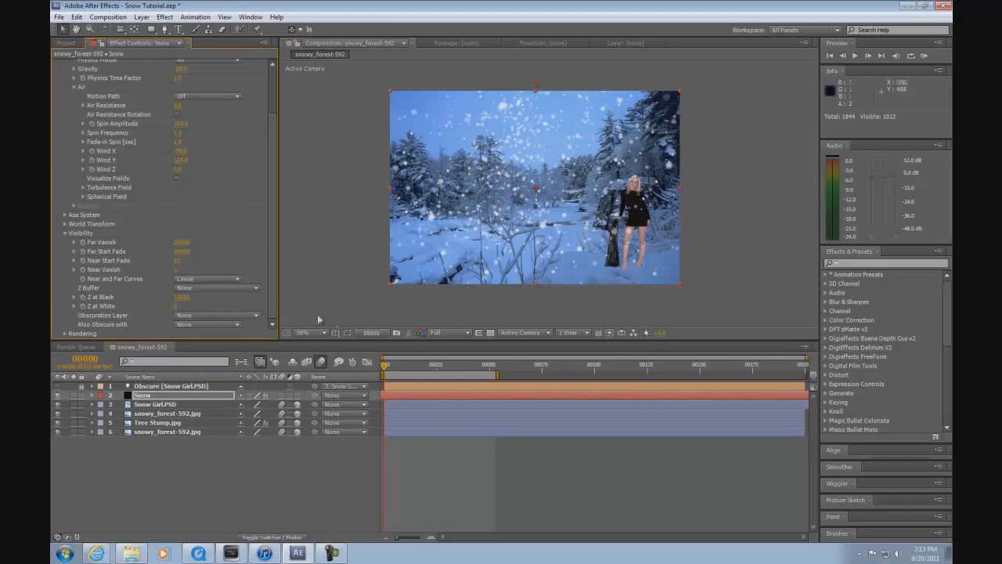
left_click(256, 317)
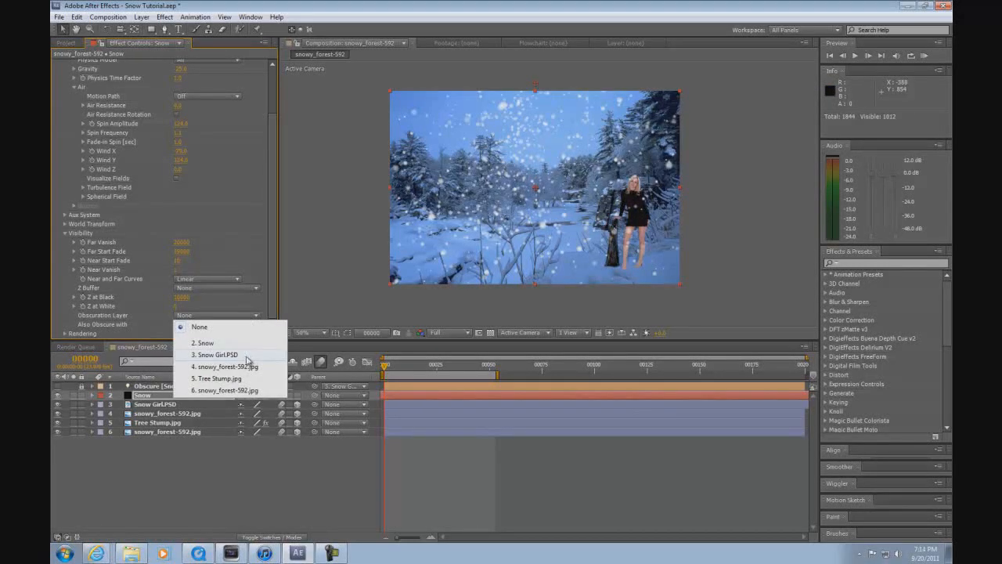
left_click(247, 358)
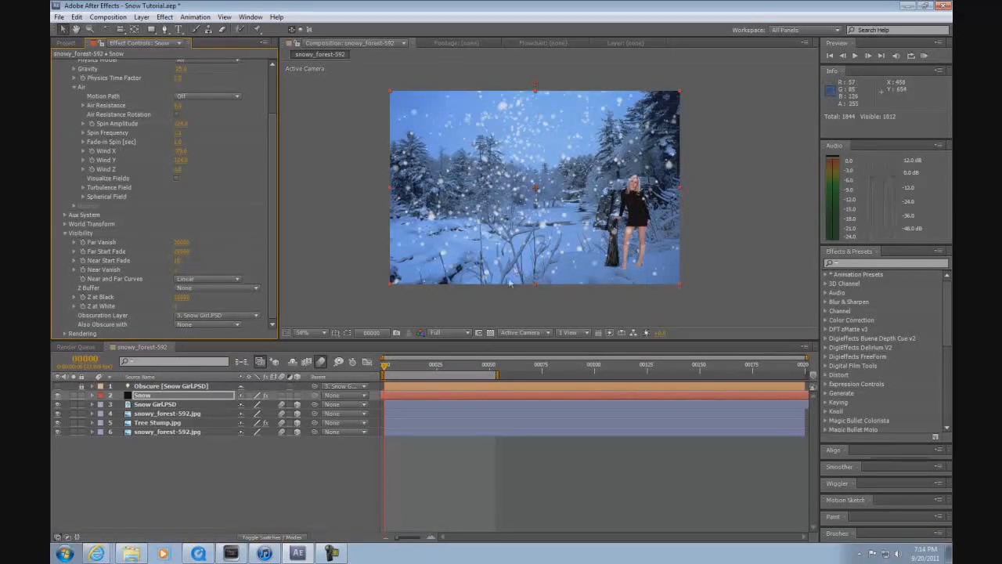
left_click(924, 56)
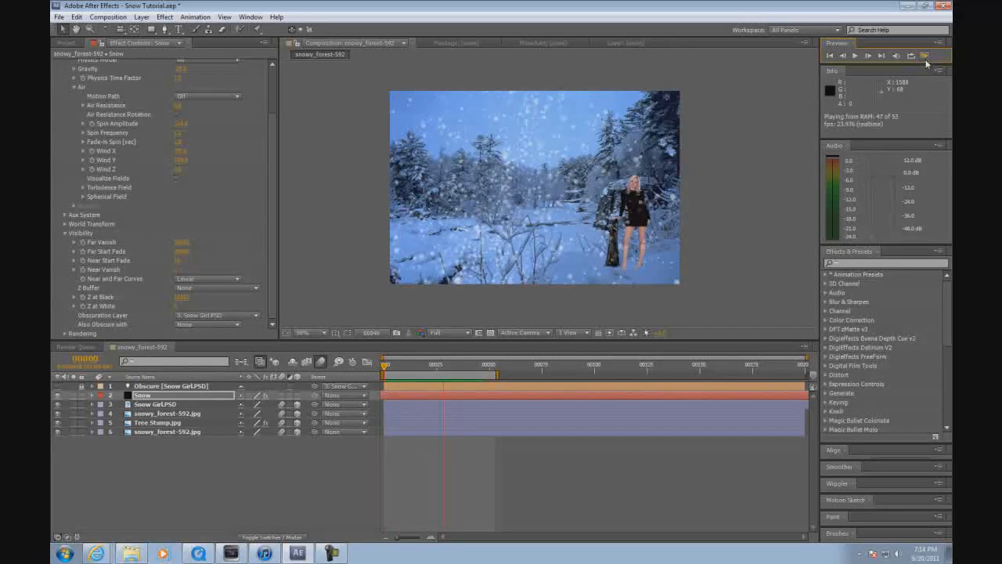
Stop the preview and apply a Fast Blur effect to the Snow layer.
left_click(925, 59)
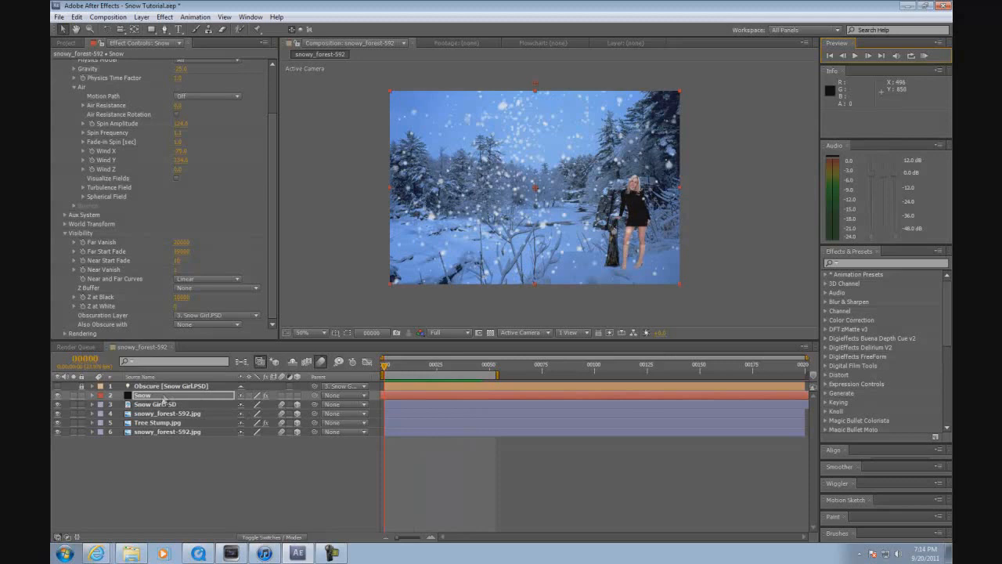
left_click(160, 396)
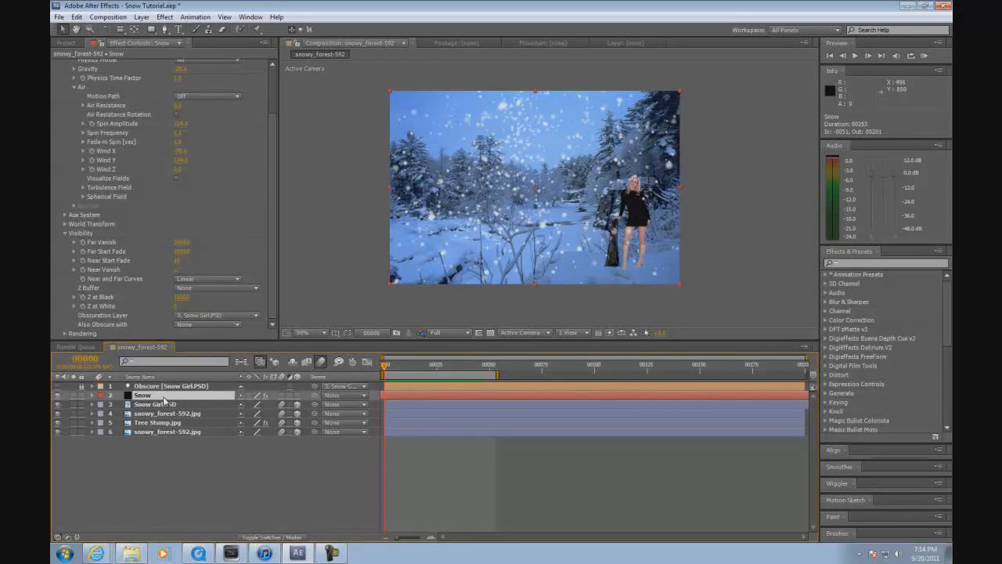
left_click(164, 17)
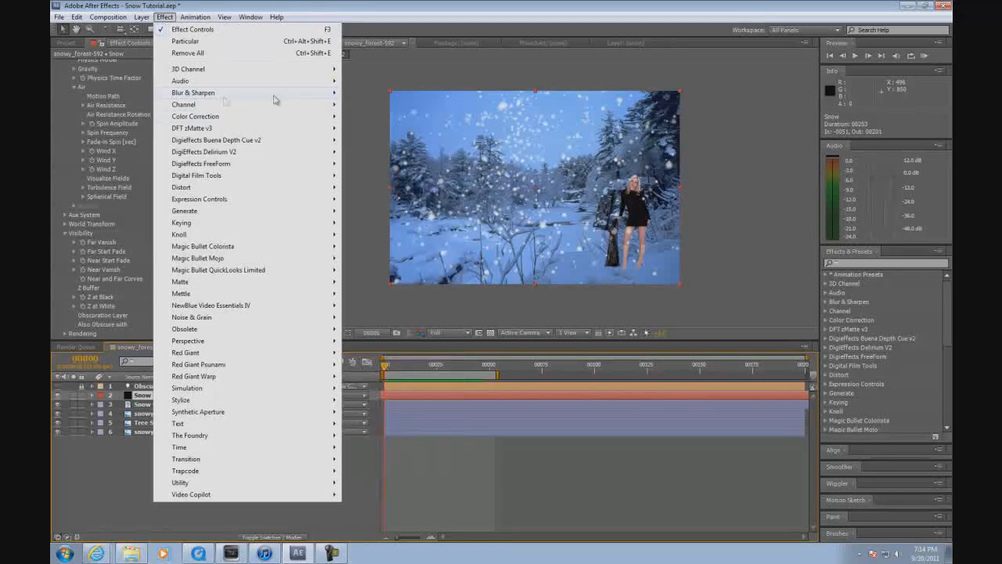
mouse_move(275, 96)
left_click(369, 199)
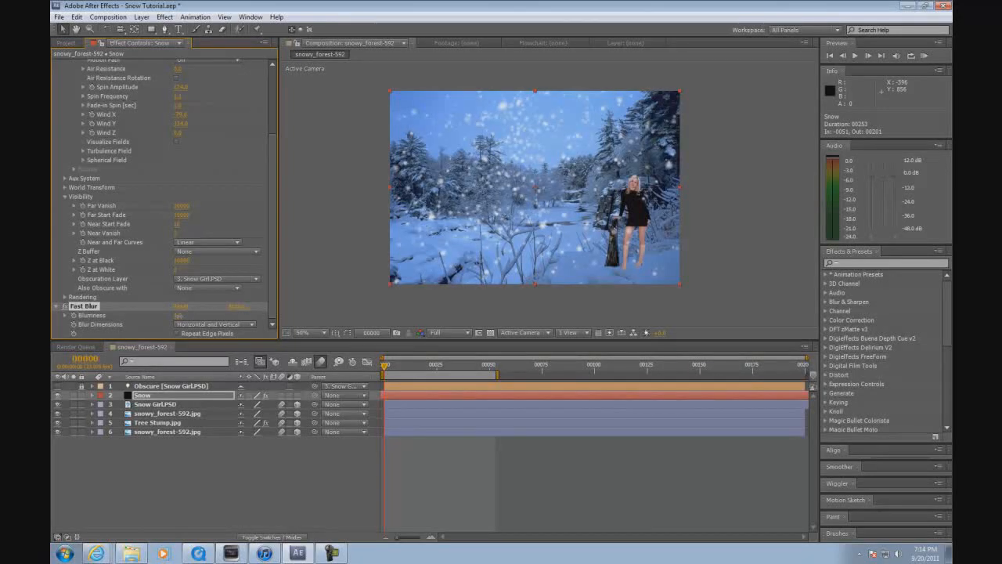
Play a RAM preview to check how the blurred snow looks in motion.
left_click(924, 56)
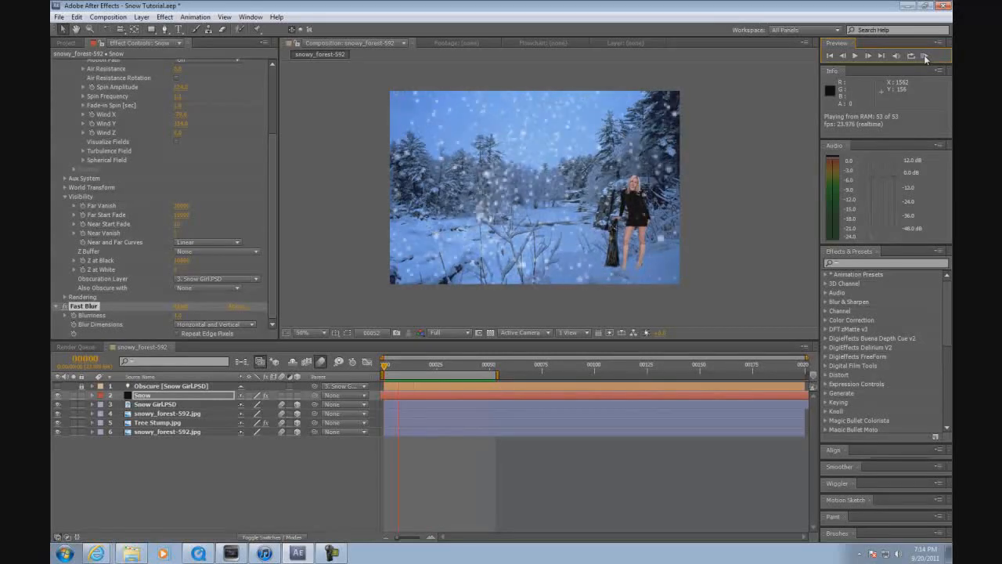
left_click(926, 56)
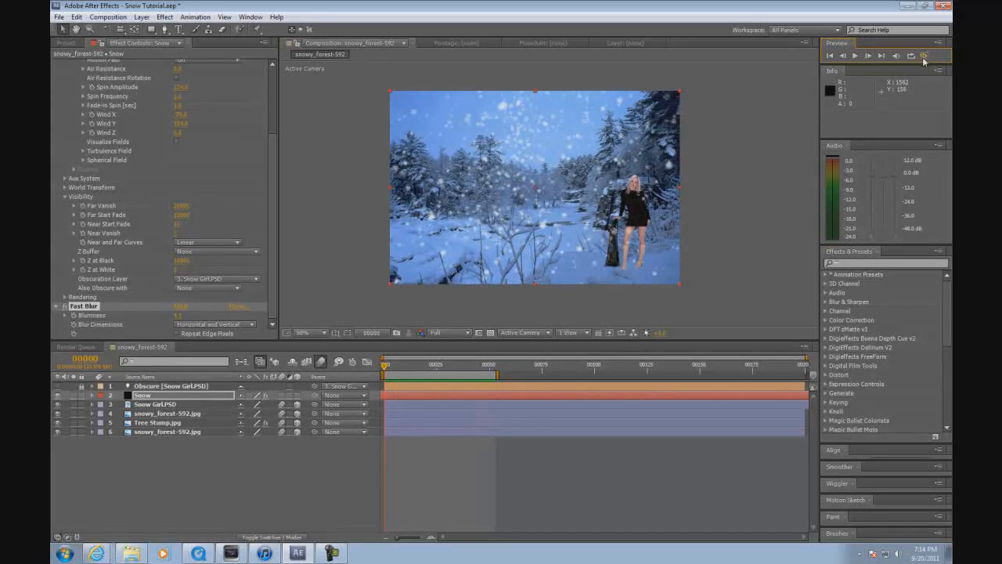
left_click(332, 554)
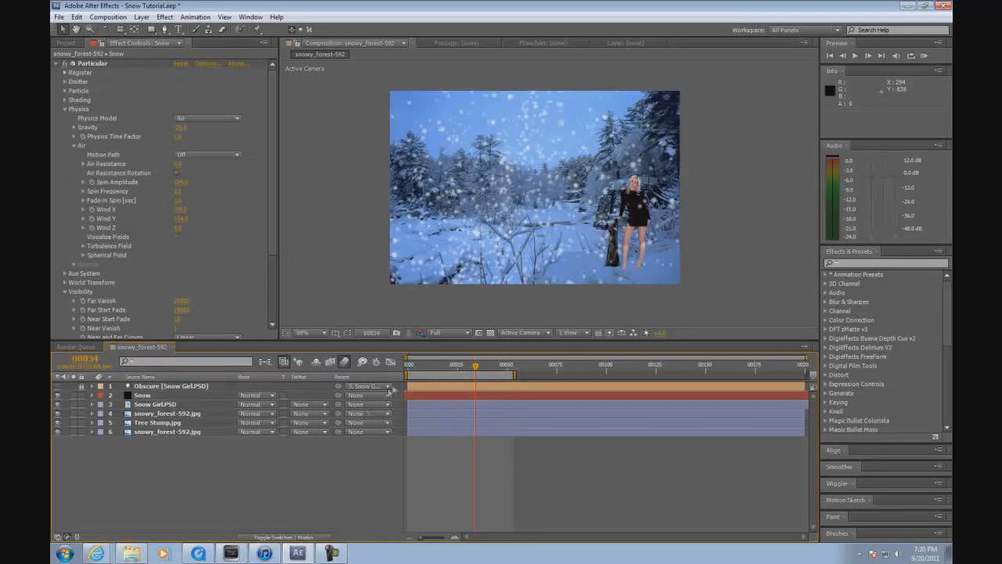
Place Particles_04.mp4 beneath the Snow layer with the Add blending mode and slide it earlier in time.
left_click_drag(413, 371, 445, 368)
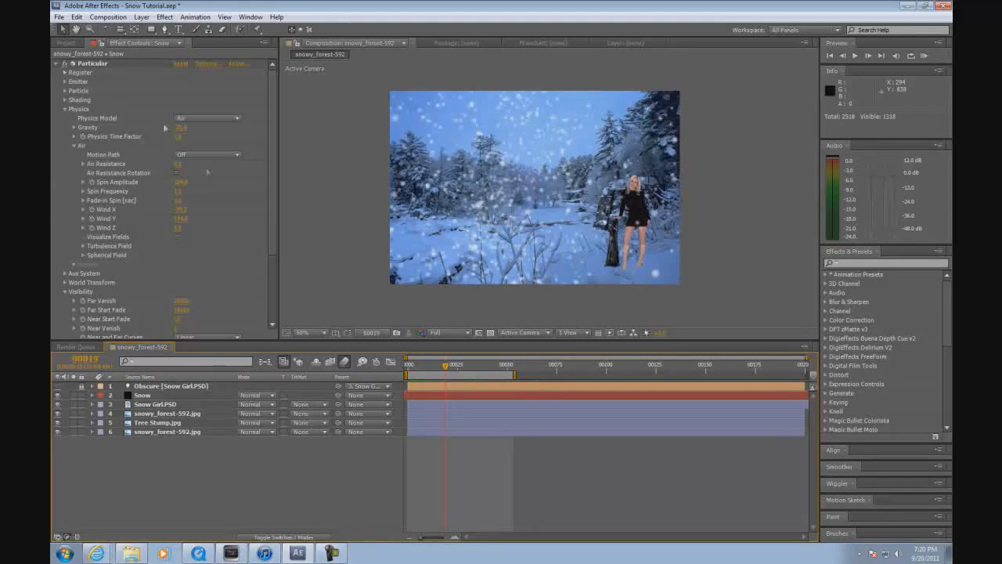
left_click(66, 43)
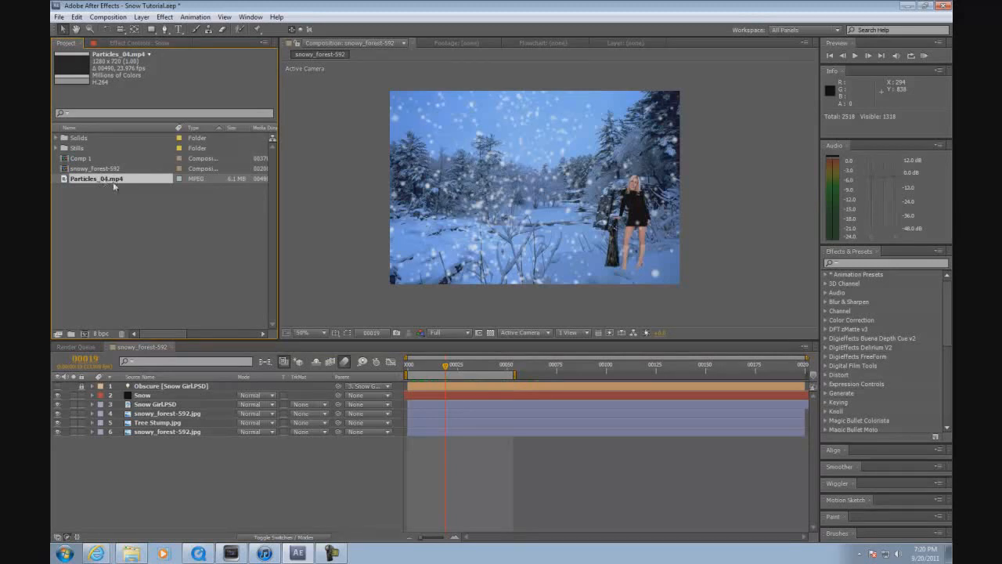
left_click_drag(114, 183, 178, 405)
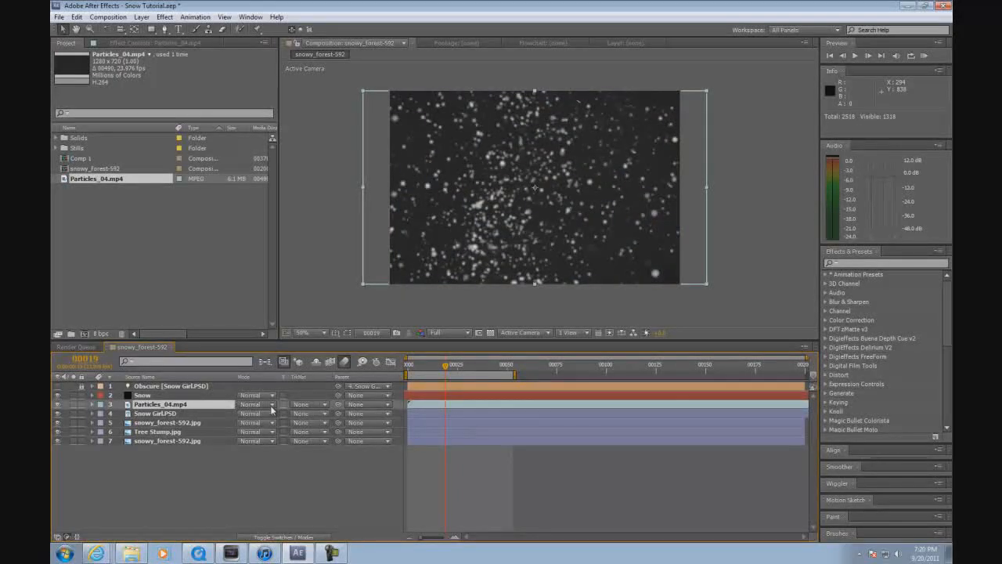
left_click(272, 405)
left_click(299, 185)
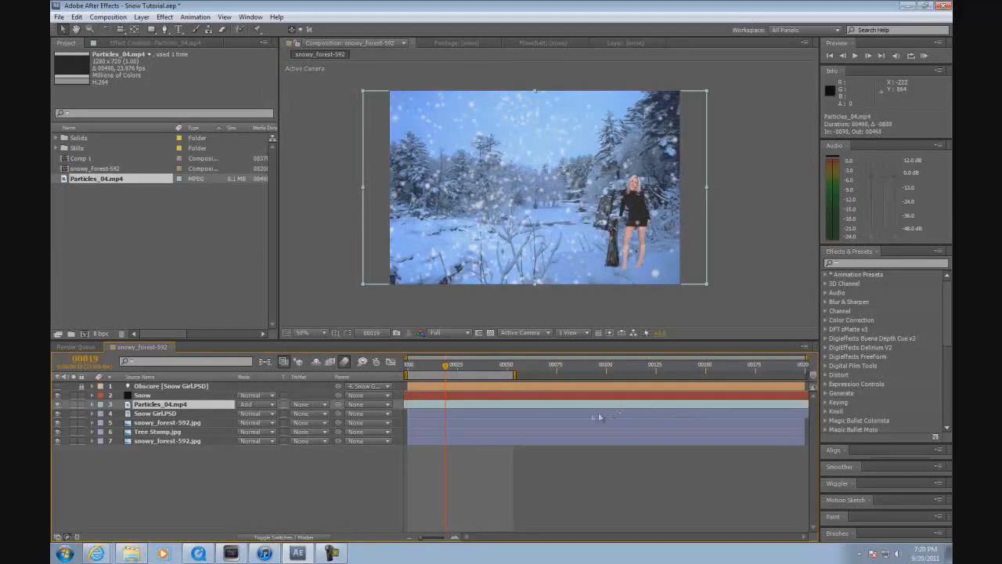
left_click_drag(550, 419, 565, 419)
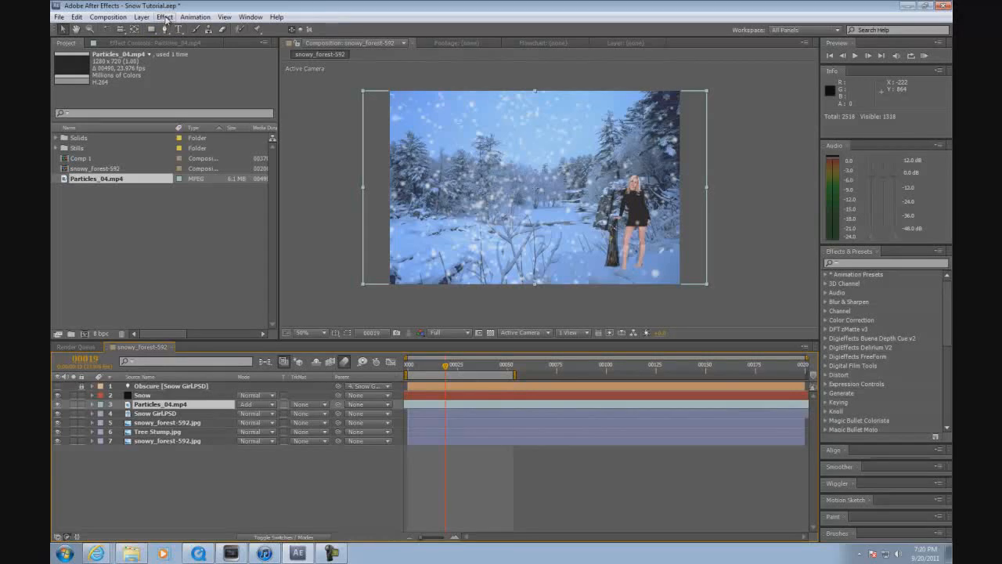
Apply Curves to the Particles_04.mp4 layer, raise the RGB curve strongly to brighten the particles, and check another frame.
left_click(165, 17)
mouse_move(235, 116)
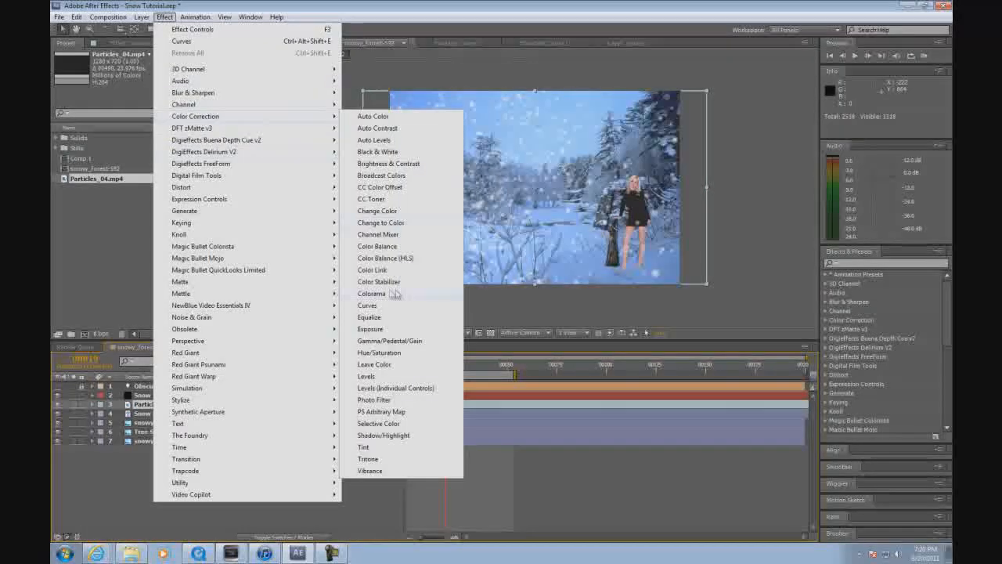
left_click(385, 308)
left_click_drag(119, 142, 133, 98)
left_click_drag(449, 374, 521, 373)
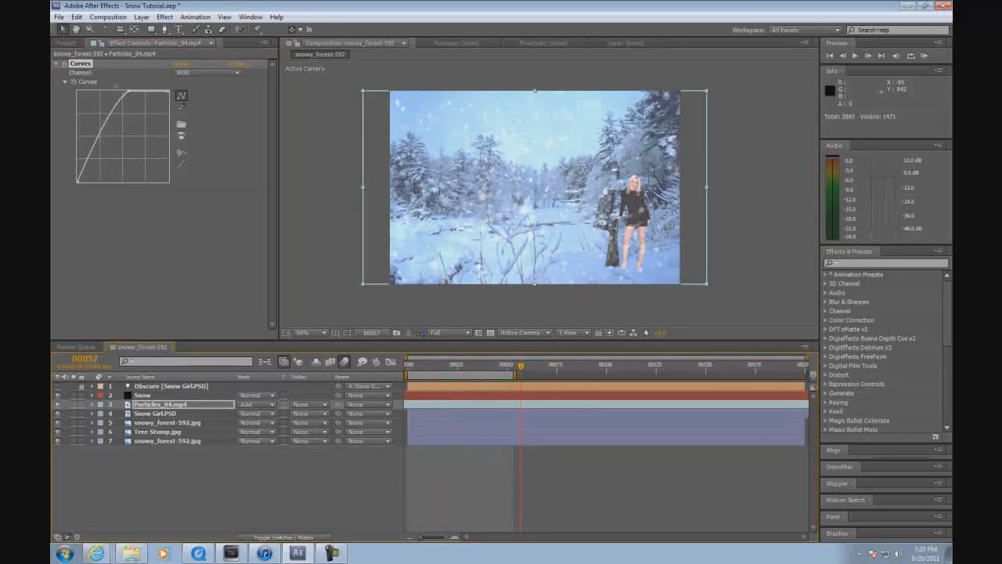
Create a new adjustment layer and apply Curves to it, lowering the RGB midtones slightly.
left_click(141, 16)
mouse_move(157, 30)
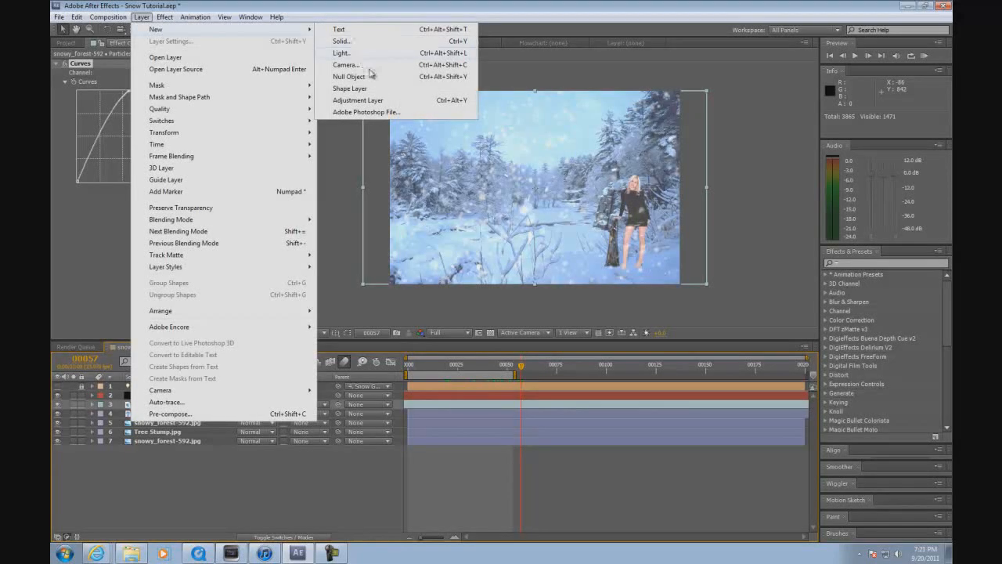
left_click(367, 100)
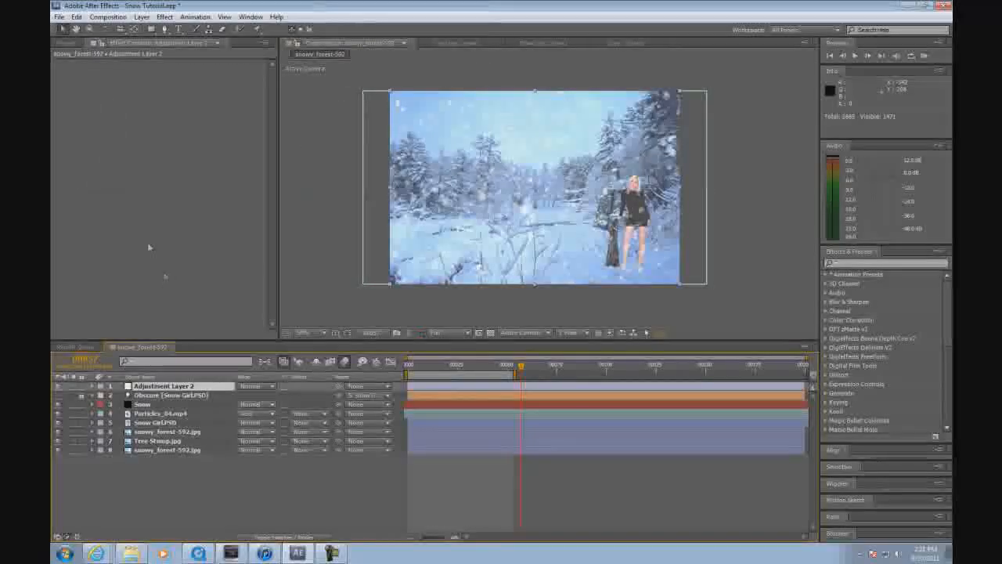
left_click(165, 17)
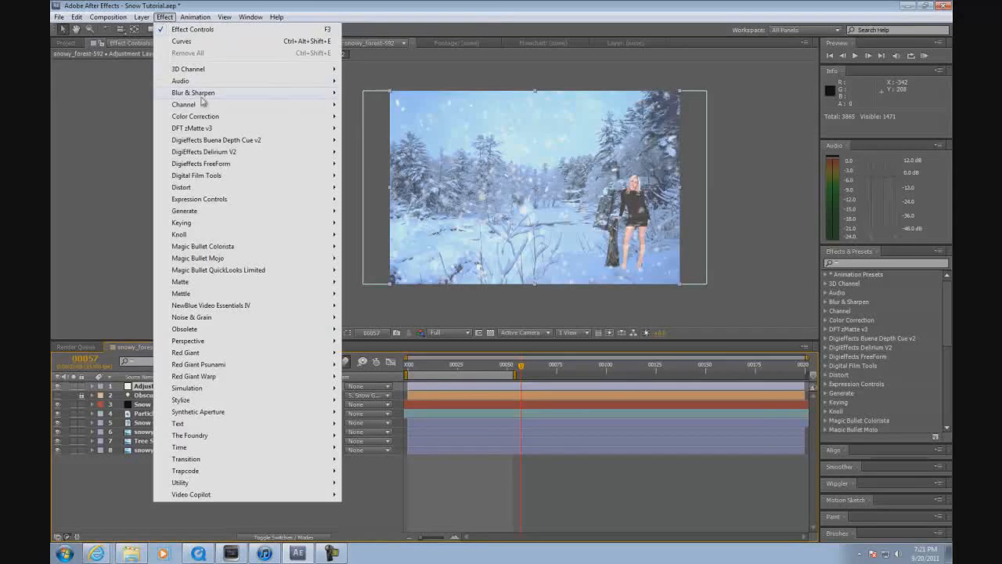
mouse_move(213, 118)
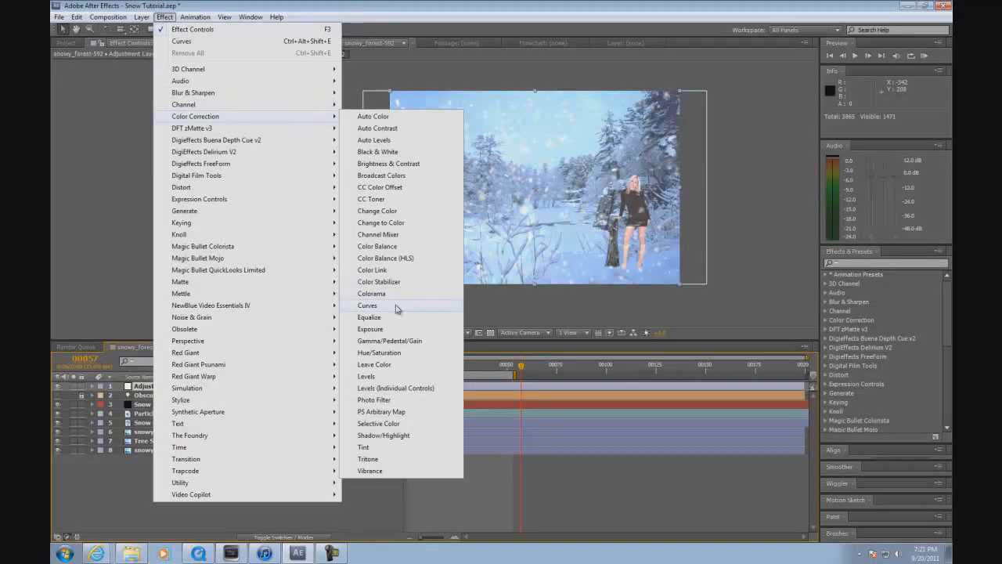
left_click(398, 307)
left_click_drag(129, 144, 136, 147)
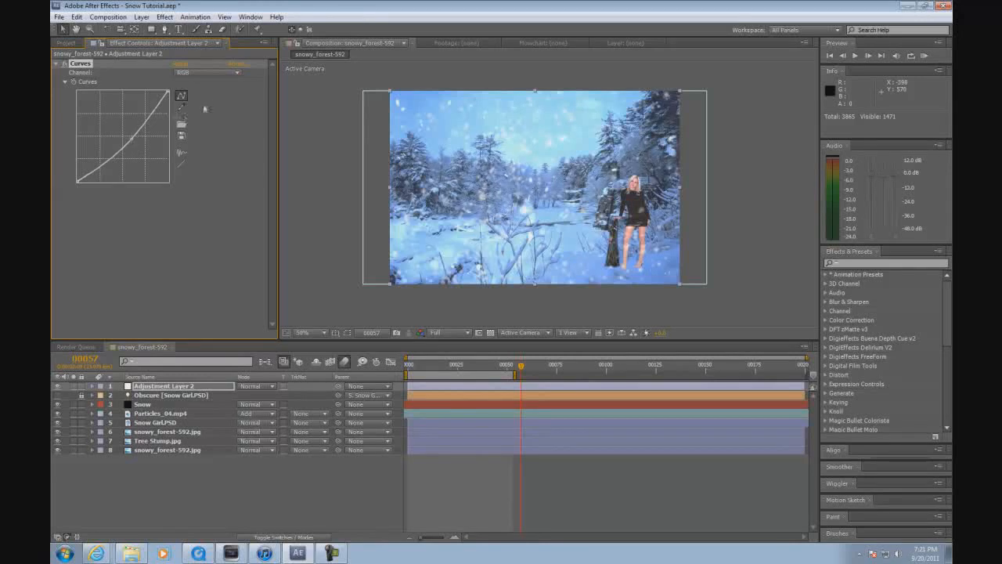
Raise the Blue channel curve of the adjustment layer to push the scene towards blue.
left_click(236, 75)
left_click(223, 119)
left_click_drag(129, 144, 148, 116)
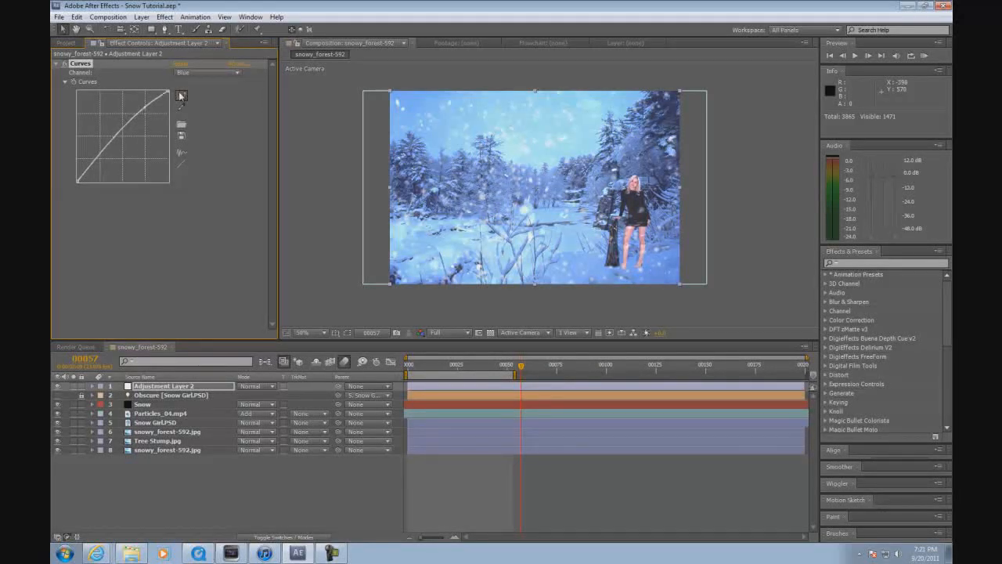
left_click(147, 232)
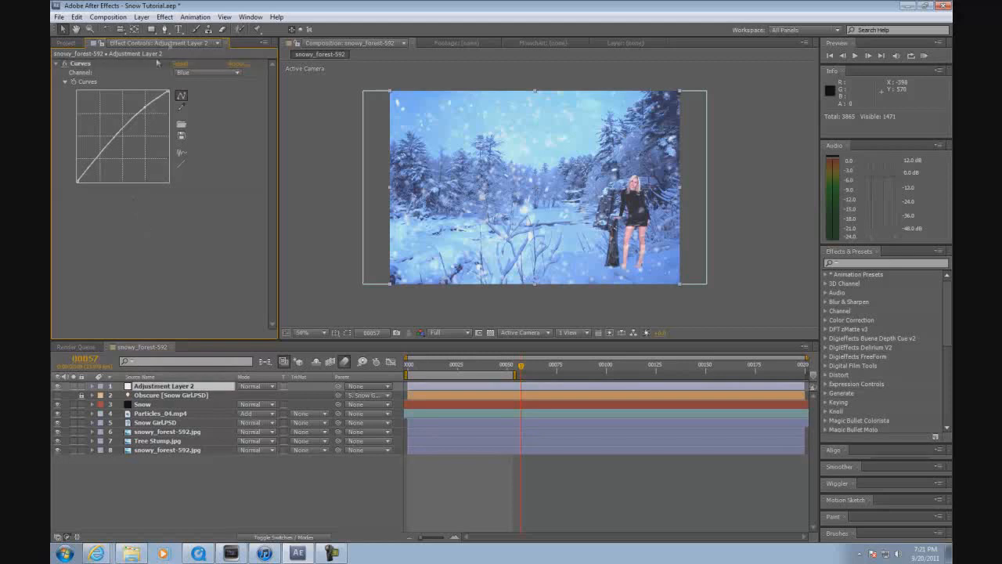
Add a Tint effect to the adjustment layer and reduce its Amount to Tint so the scene is only partly desaturated.
left_click(171, 17)
mouse_move(230, 118)
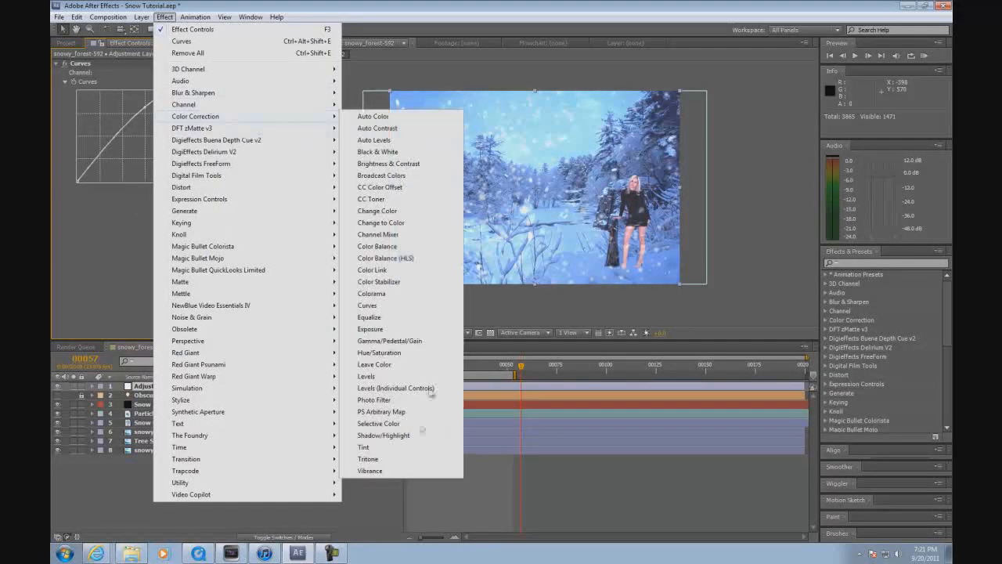
left_click(383, 448)
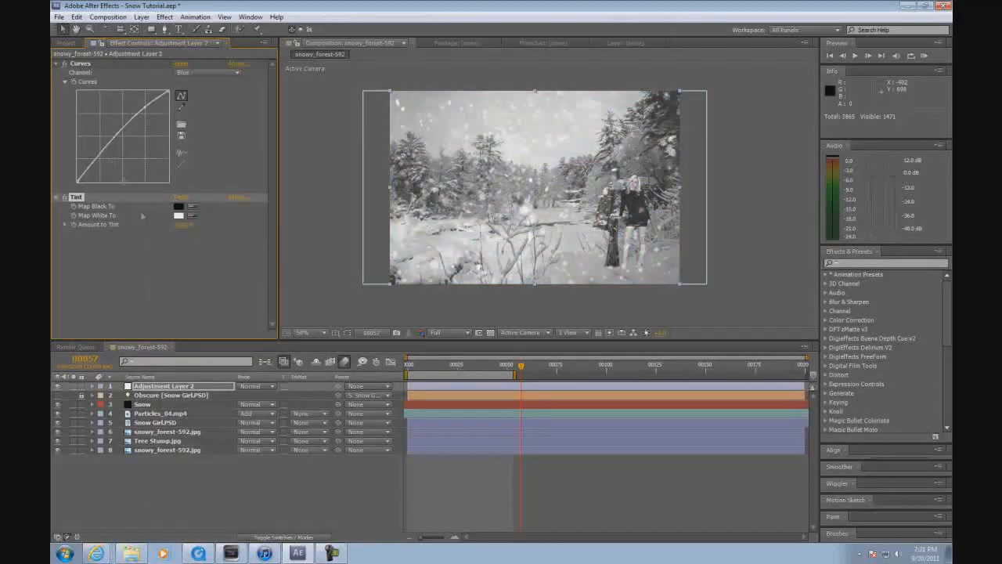
left_click_drag(173, 225, 146, 228)
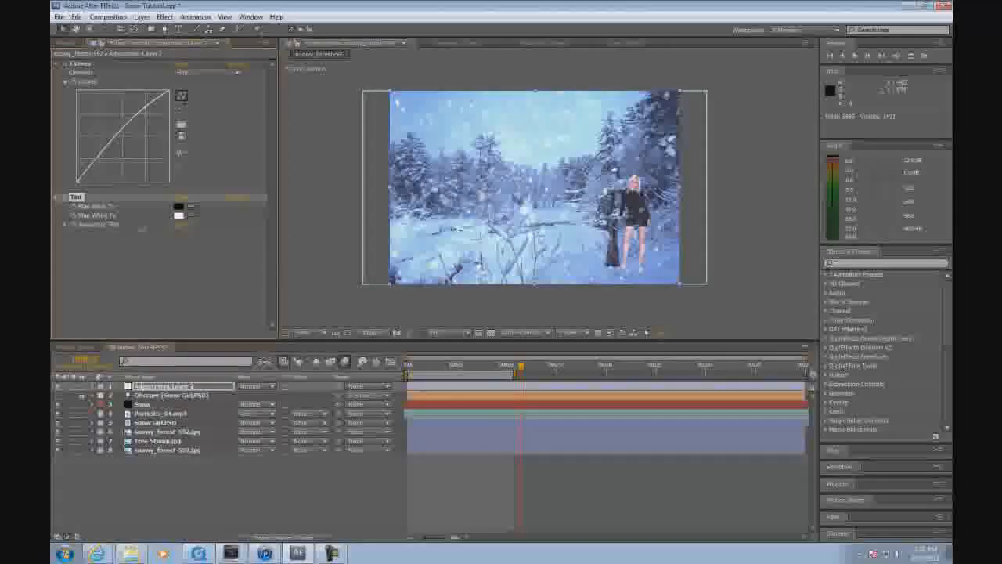
Reset the adjustment layer's Curves effect and pull the RGB curve down to darken the midtones and increase contrast.
left_click(181, 65)
left_click_drag(133, 125, 146, 150)
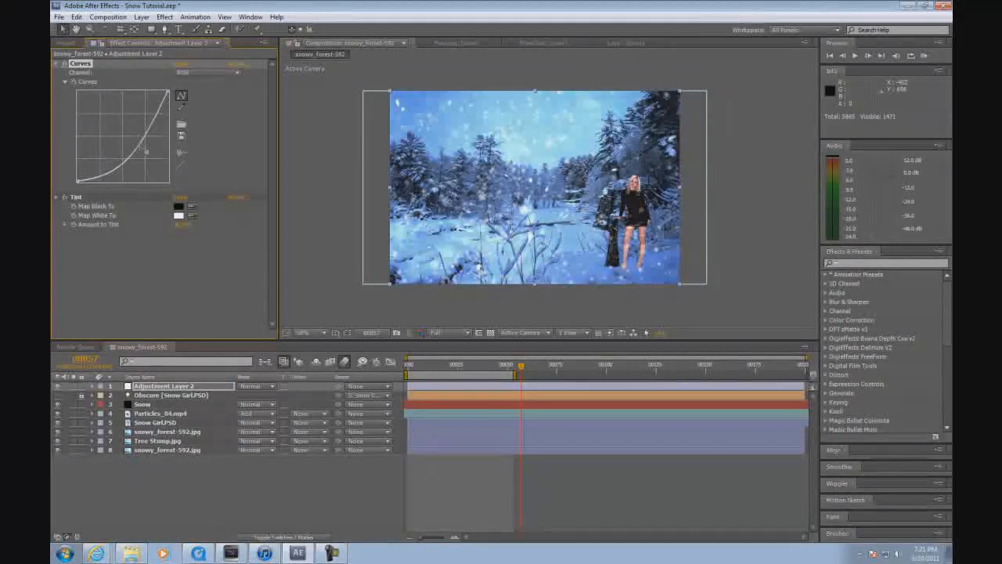
left_click(410, 369)
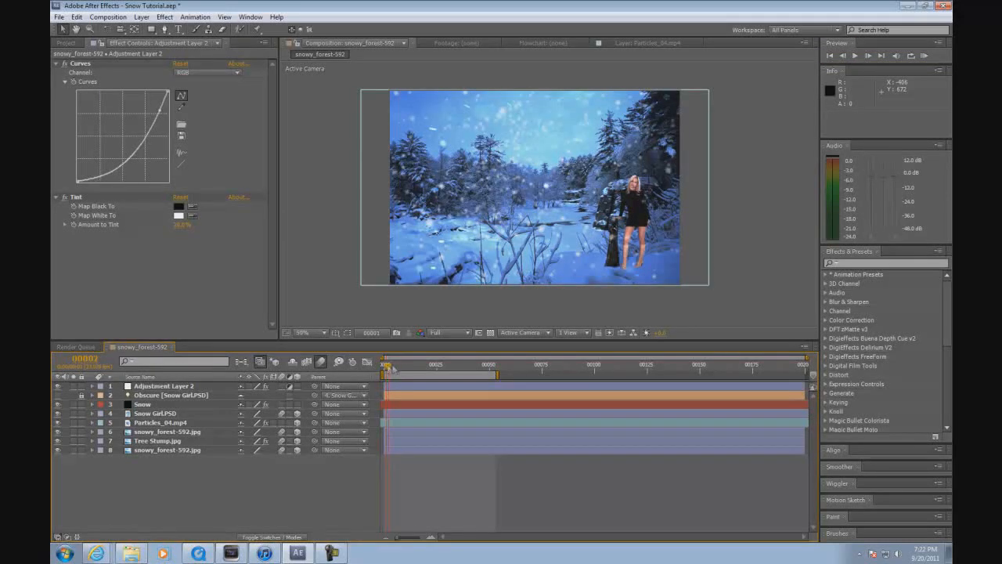
Slide the Particles_04.mp4 layer earlier in the timeline and scrub through the composition to check its snow.
mouse_move(390, 368)
left_mouse_down()
mouse_move(503, 366)
mouse_move(398, 366)
left_mouse_up()
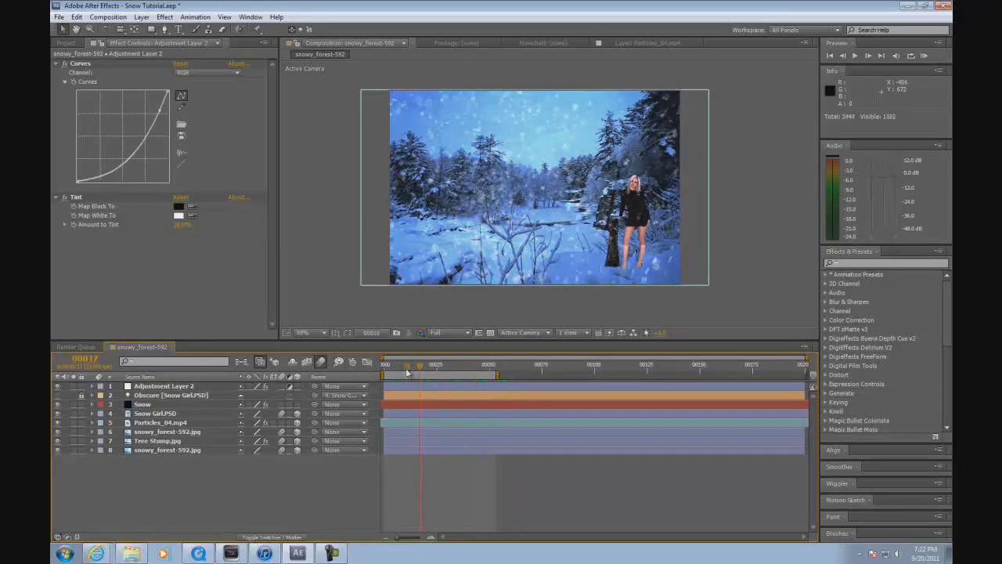
left_click(555, 423)
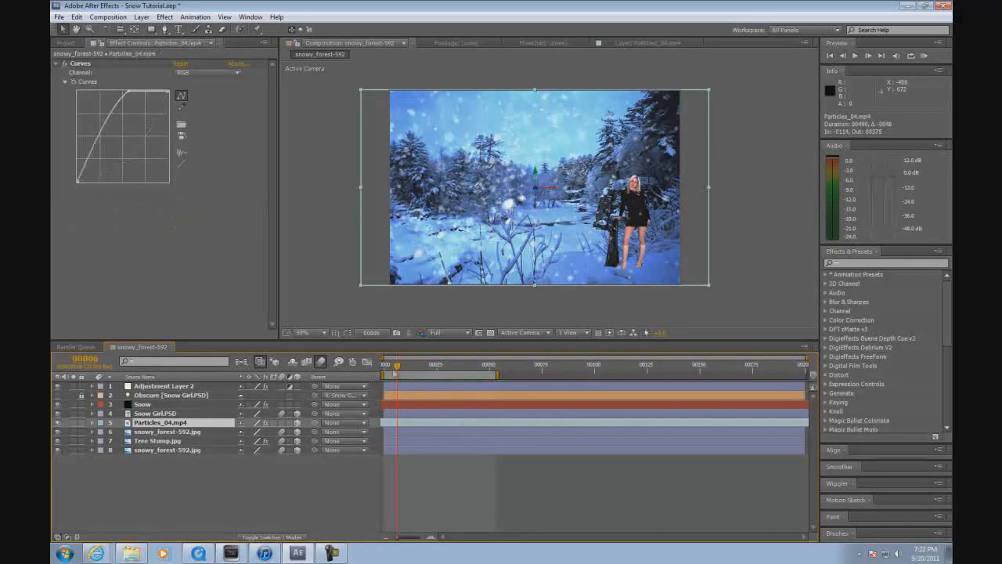
left_click_drag(398, 368, 558, 365)
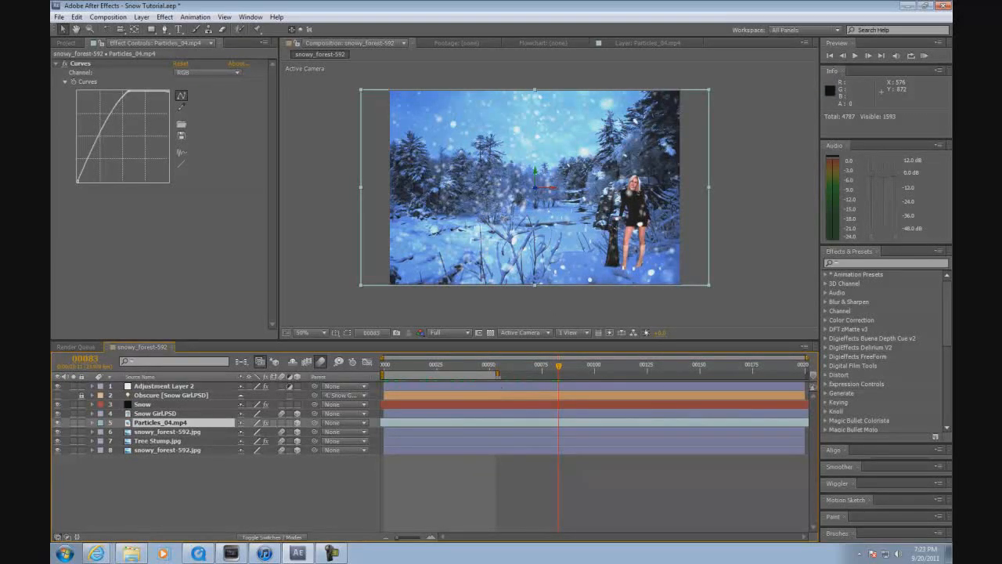
Play a RAM preview from the start of the composition to check the combined snow and color grade.
left_click(386, 367)
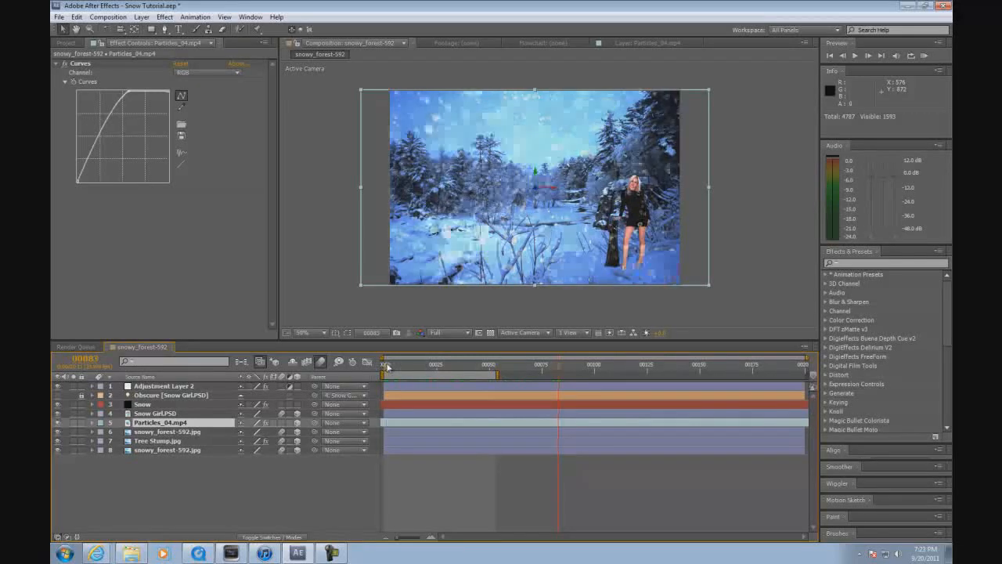
left_click(926, 56)
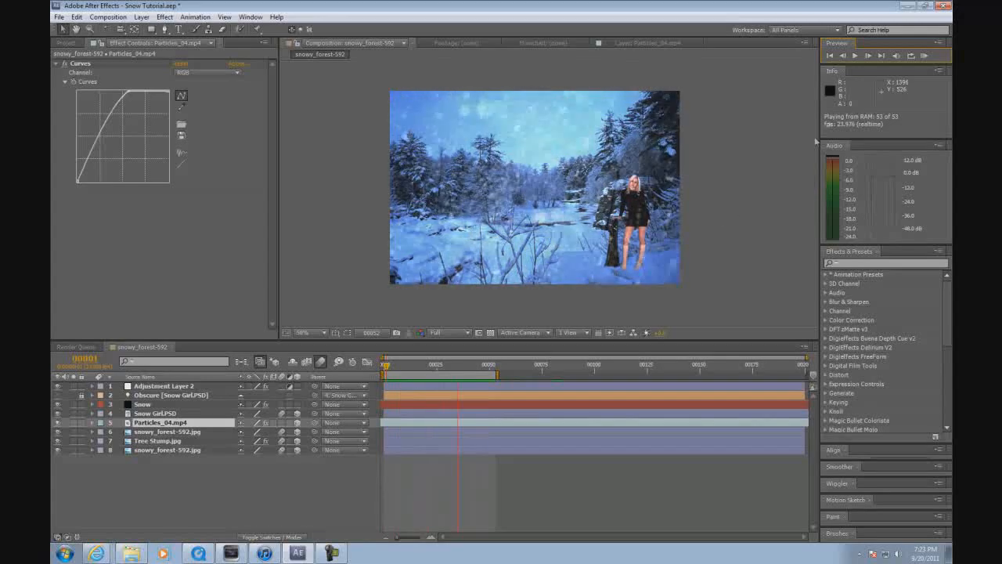
left_click(925, 57)
Search the effects and presets for "aspe" and apply the 2.40 Aspect Ratio preset to Adjustment Layer 2.
left_click(859, 263)
type("aspe")
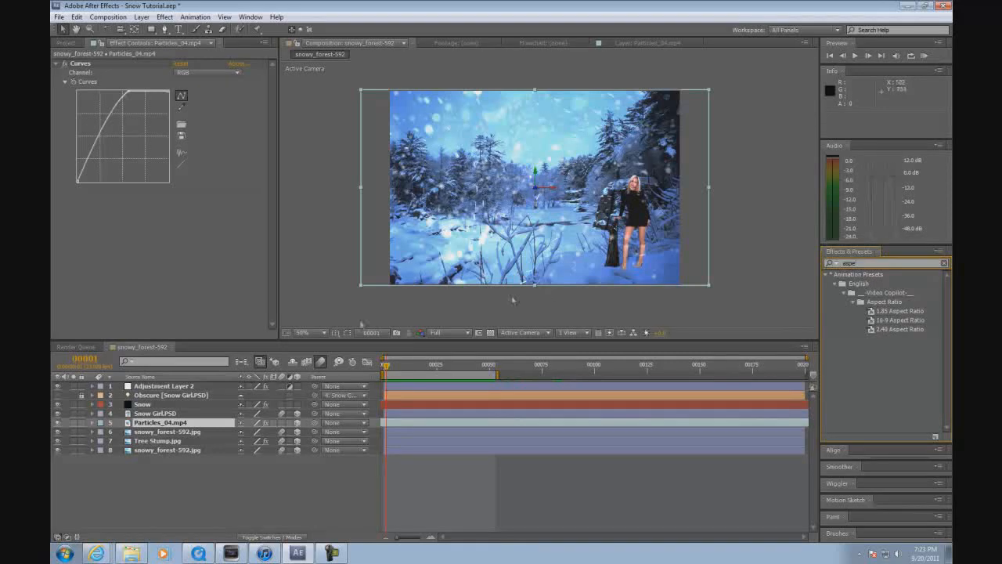
left_click(900, 329)
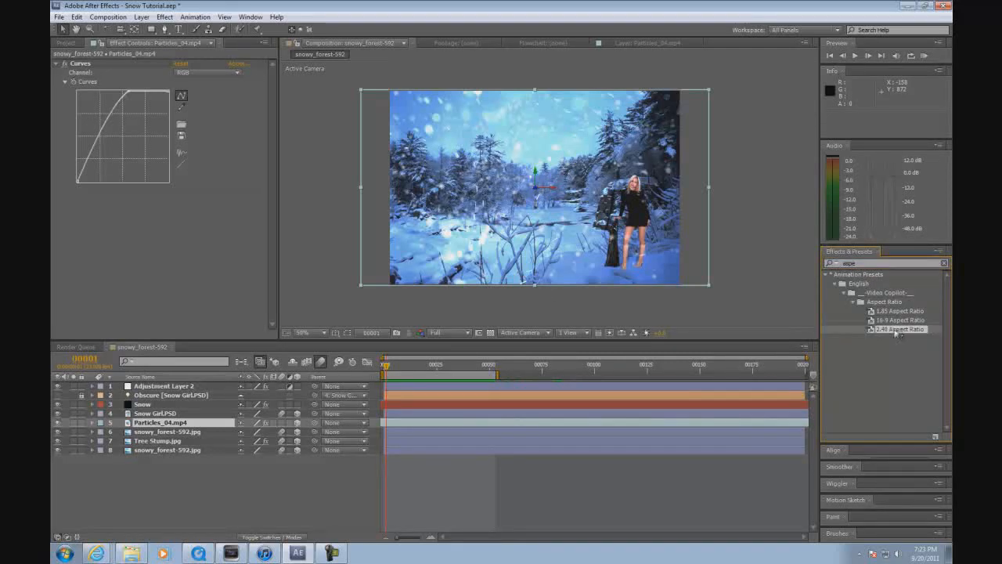
left_click_drag(540, 382, 534, 386)
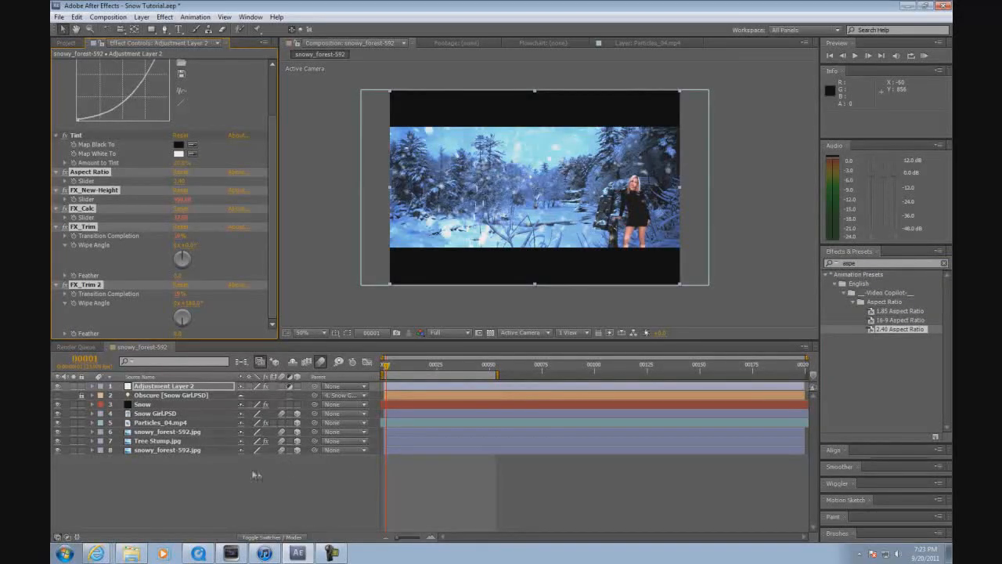
Select the six layers from Snow down to the bottom snowy_forest-592.jpg and move them up together so the woman fits between the letterbox bars.
left_click(160, 404)
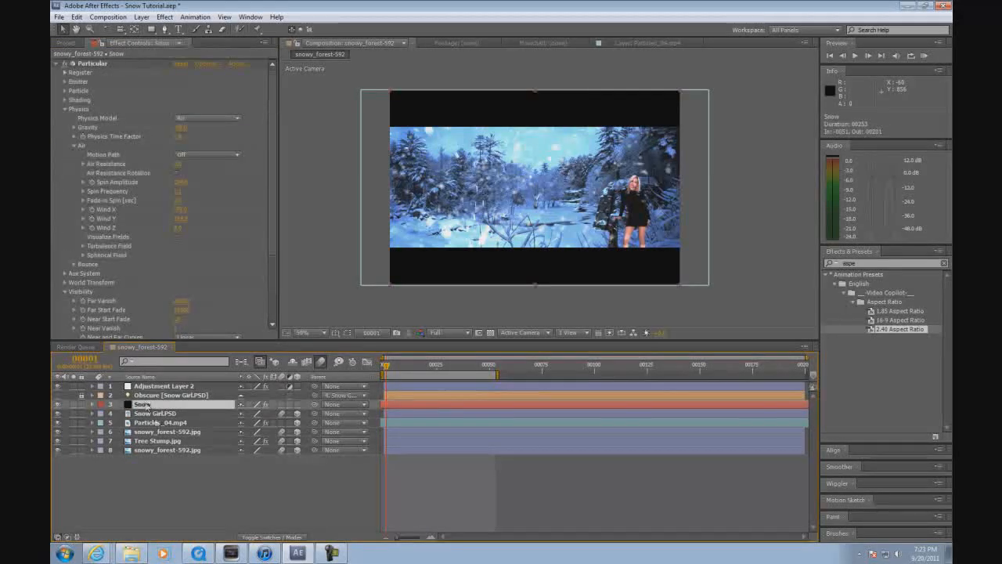
left_click(166, 450, "shift")
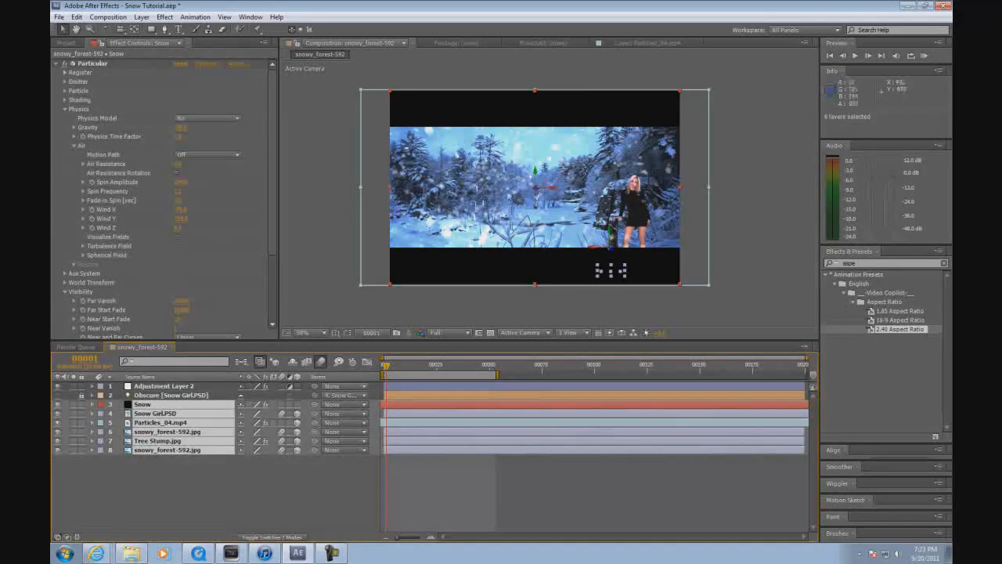
left_click_drag(602, 212, 601, 174)
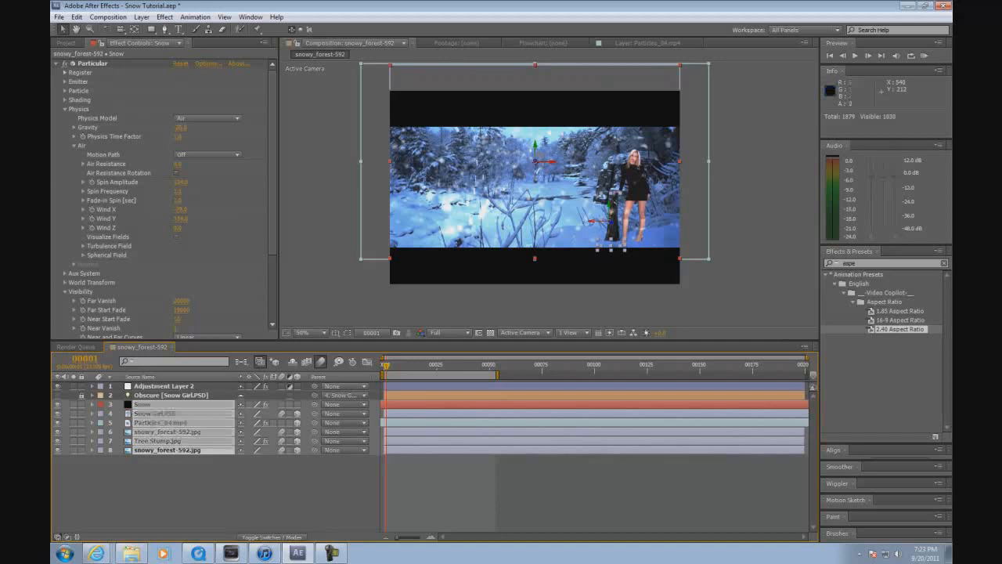
left_click(324, 490)
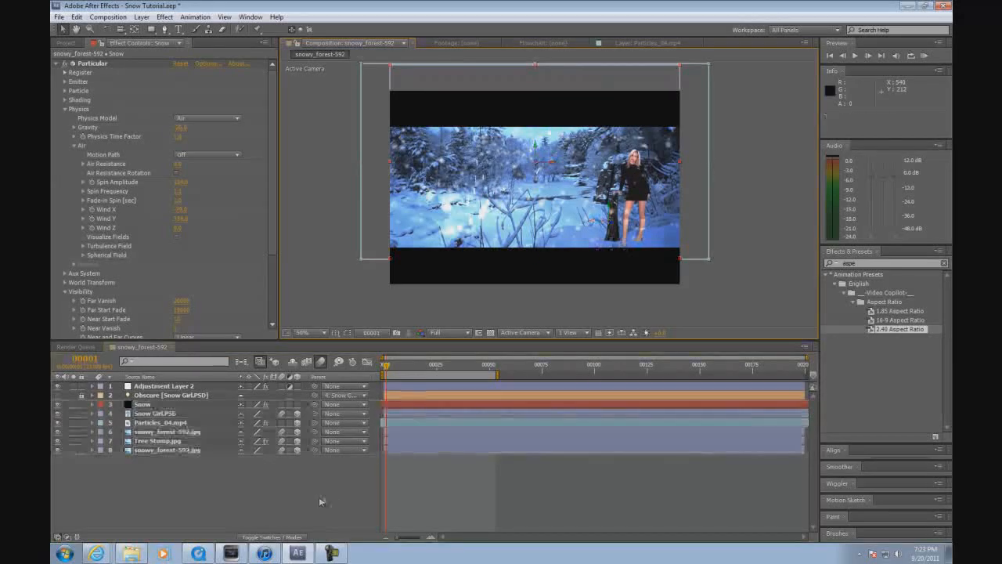
Play a RAM preview of the reframed, letterboxed snow composition.
left_click(925, 55)
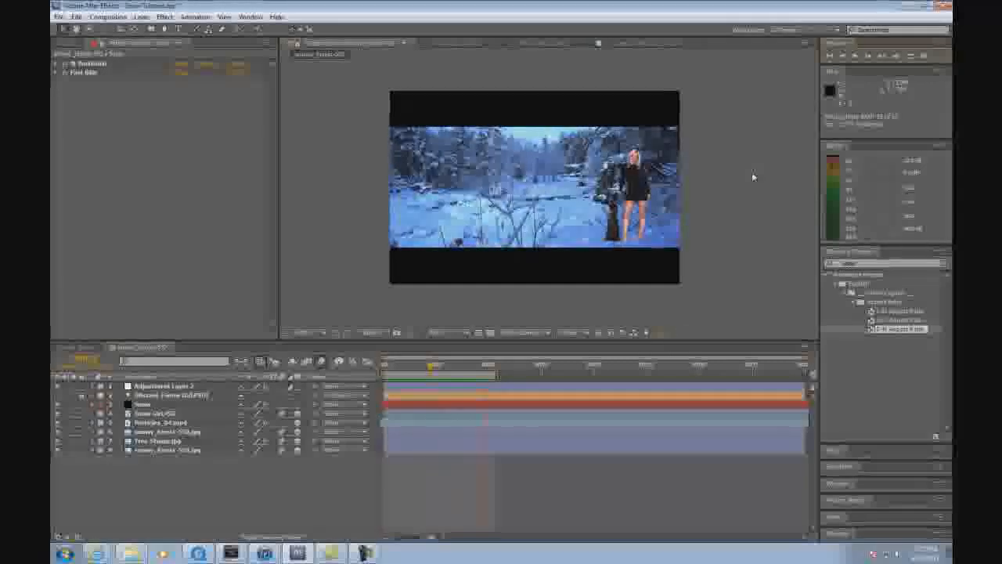
left_click(925, 58)
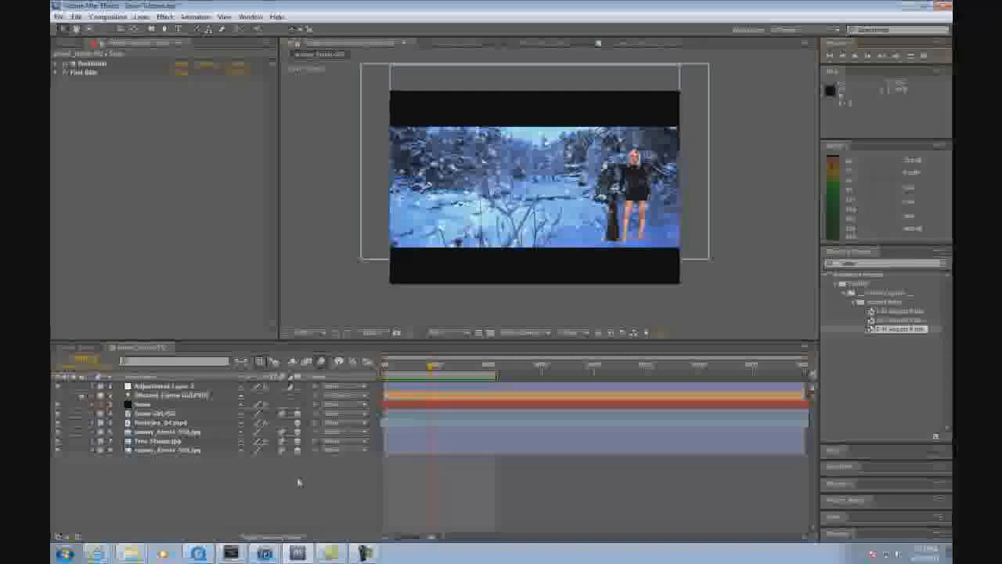
Switch to the web browser and open the Free Particle Stock Footage & Tutorial feature on the Video Copilot home page.
left_click(106, 544)
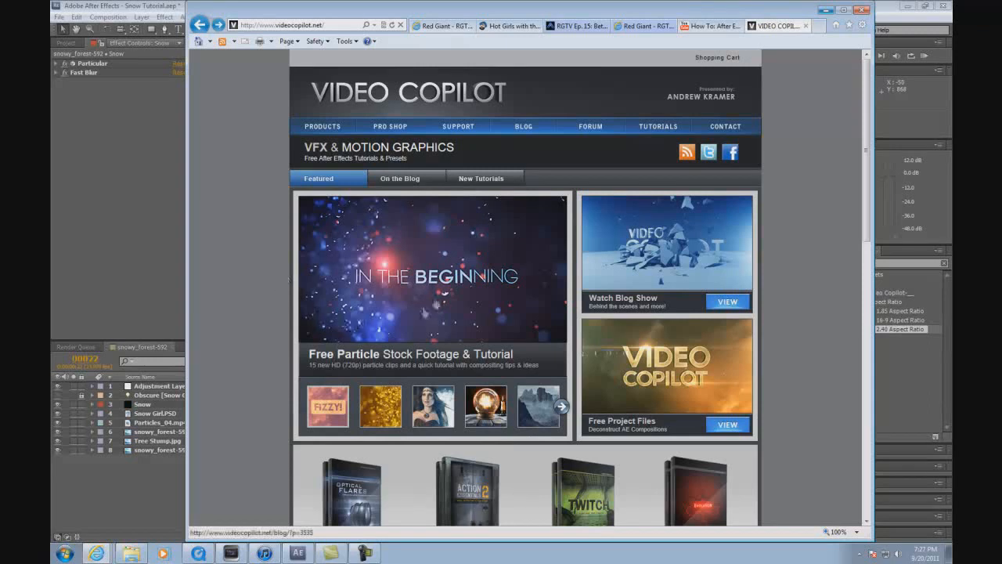
left_click(420, 310)
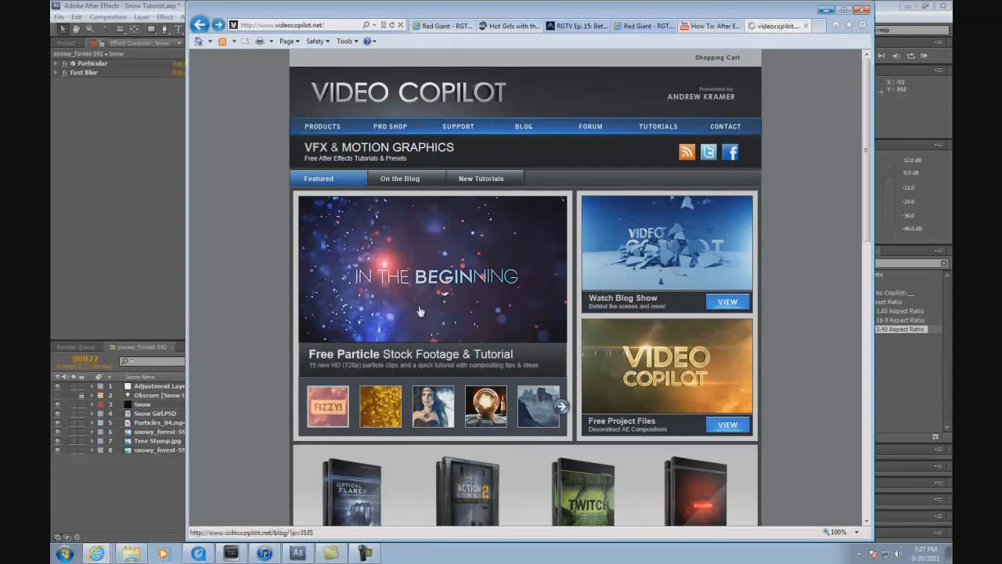